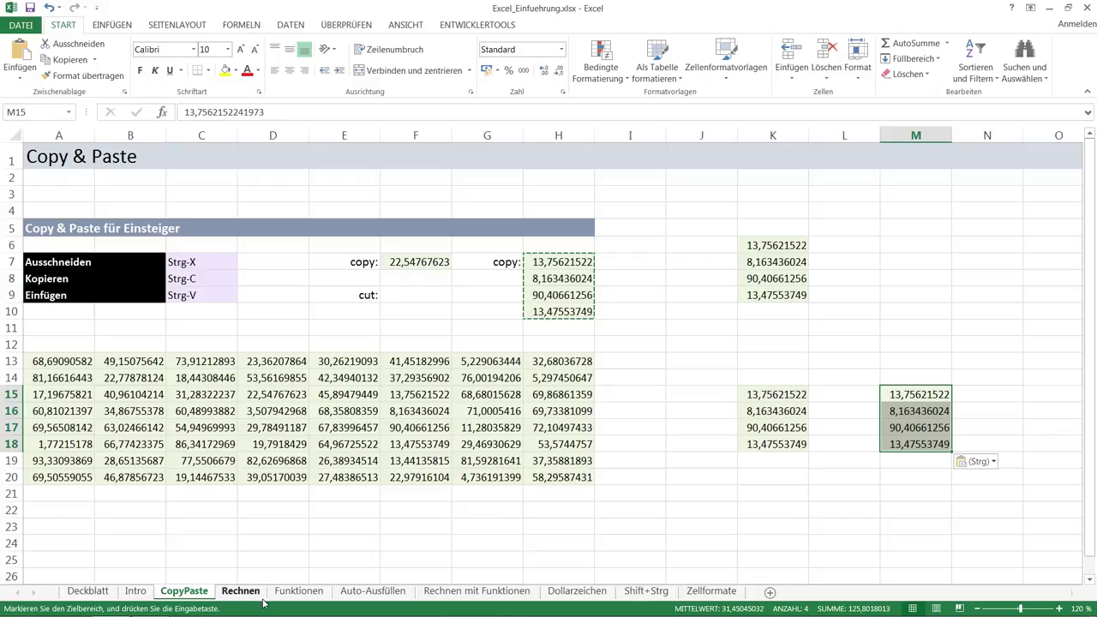
- Switch to the Rechnen sheet of Excel_Einfuehrung.xlsx
click(263, 600)
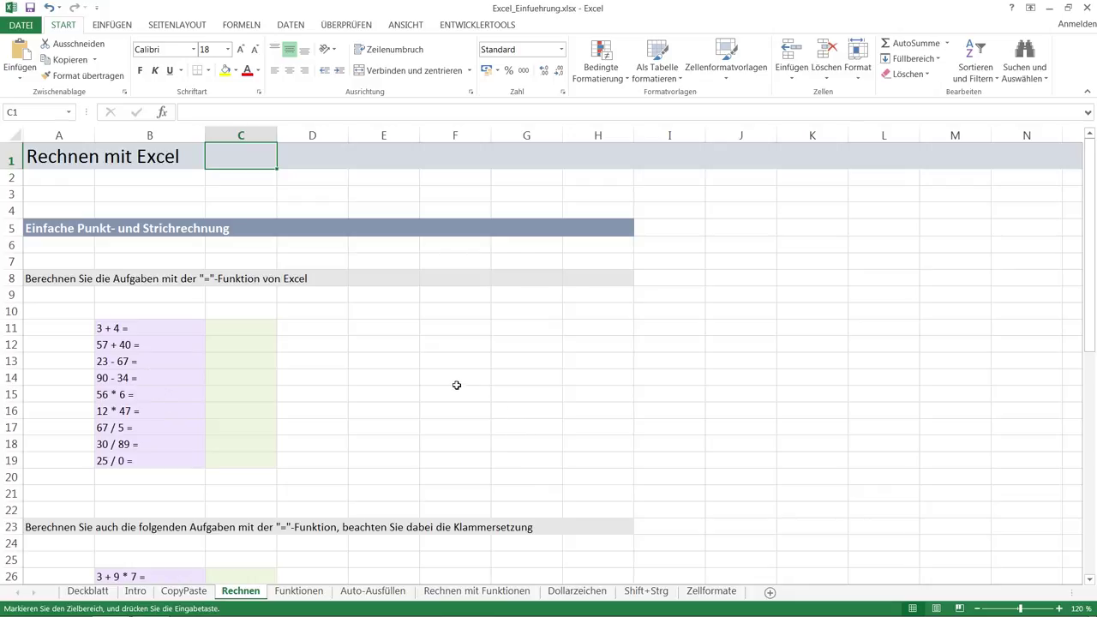
- Enter the formula =3+4 in C11 so it shows 7
click(265, 331)
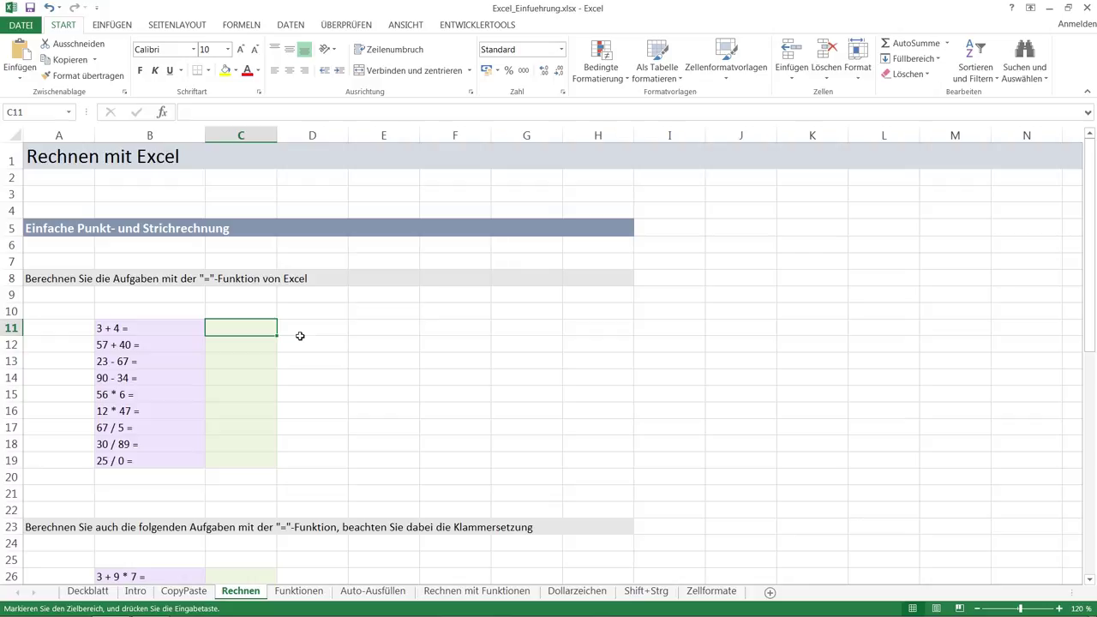
text(=)
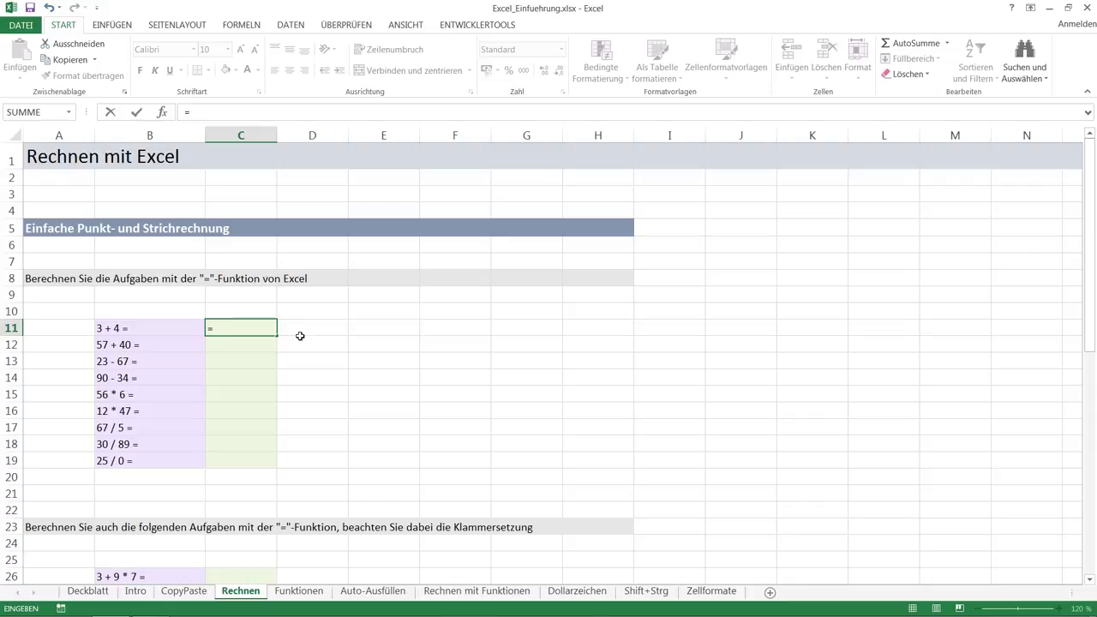
text(saldkjfsald)
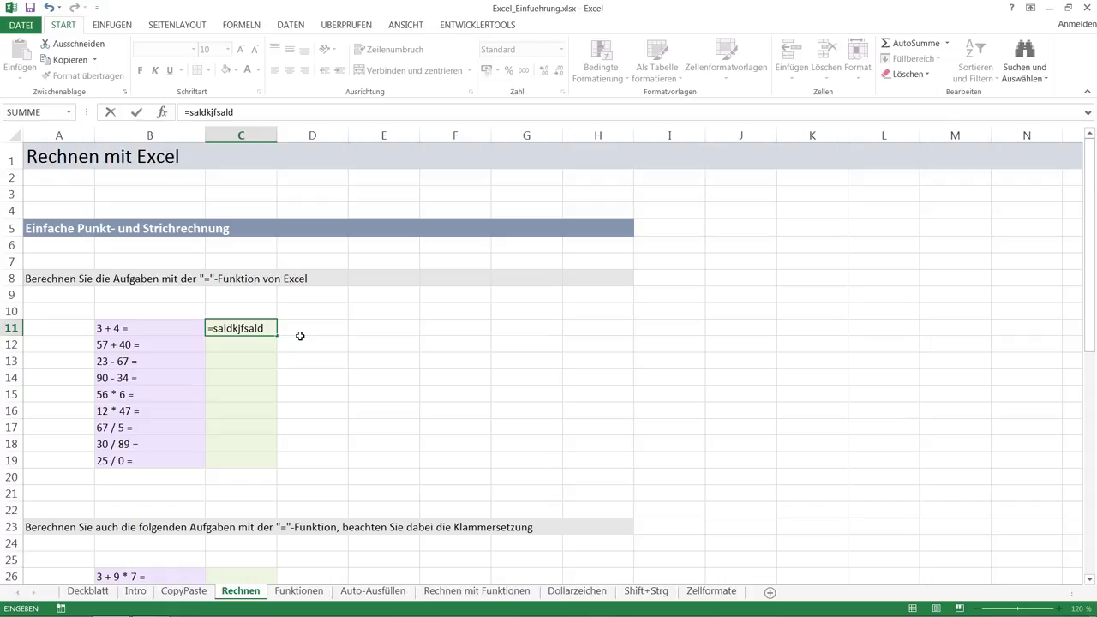
key(BackSpace)
key(BackSpace)
key(BackSpace)
key(BackSpace)
key(BackSpace)
key(BackSpace)
key(BackSpace)
key(BackSpace)
key(BackSpace)
key(BackSpace)
key(BackSpace)
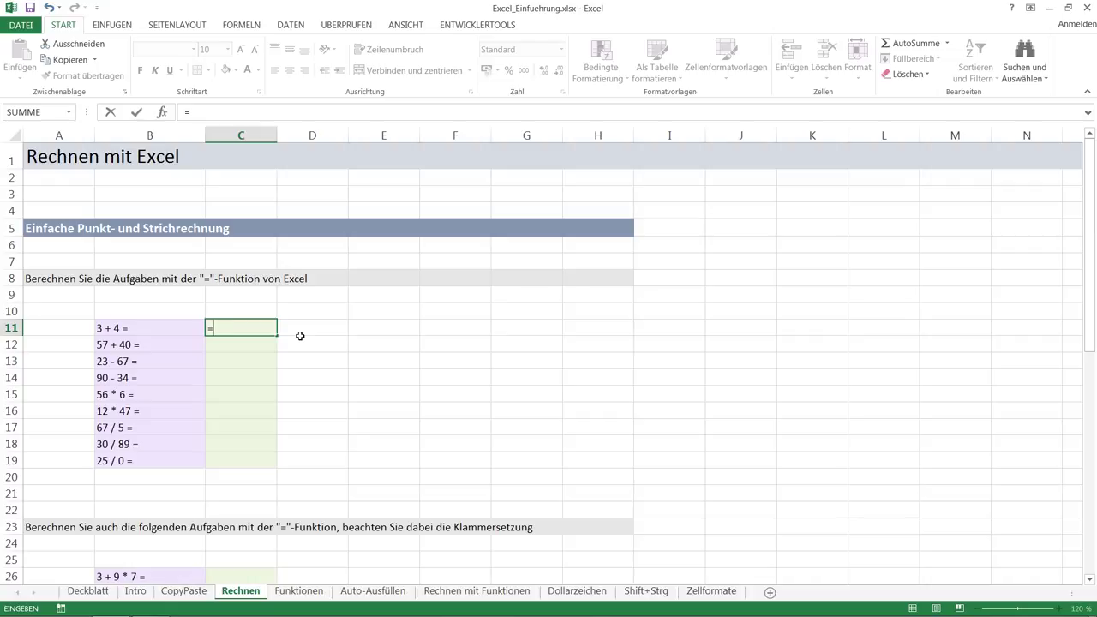
text(3)
text(+4)
key(Return)
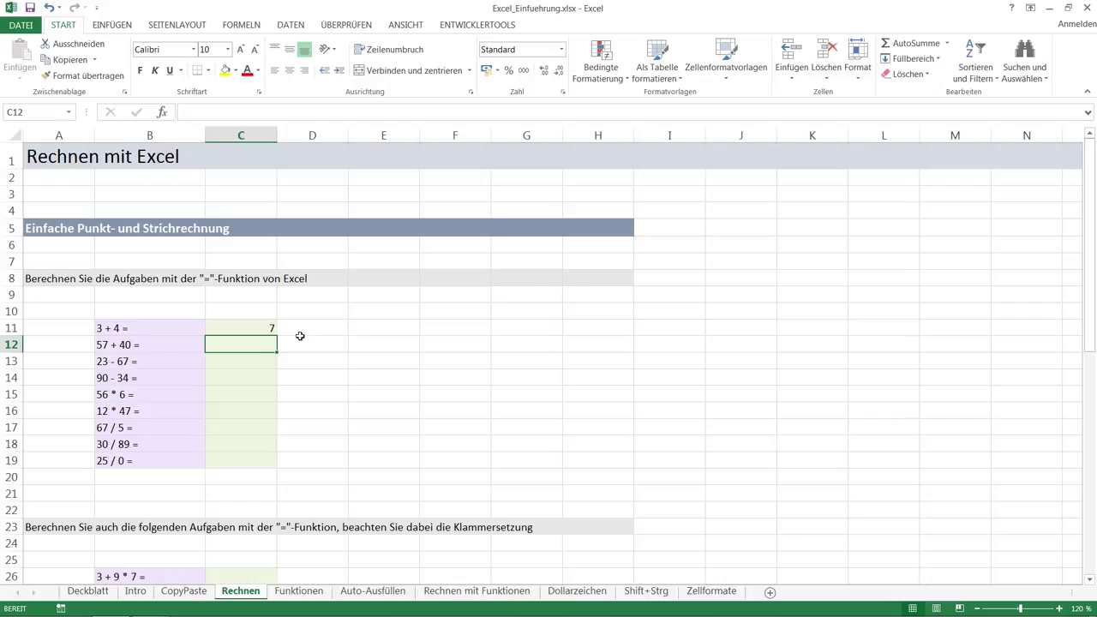
- Enter =57+40, =23-67 and =90-34 in C12 to C14, giving 97, -44 and 56
text(=)
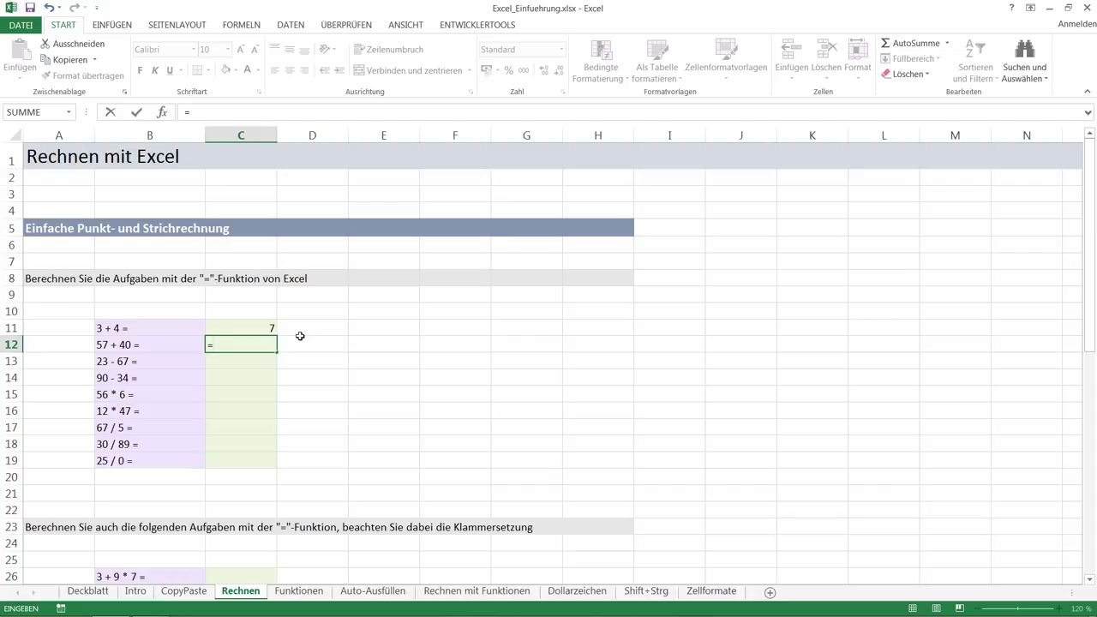
text(57+40)
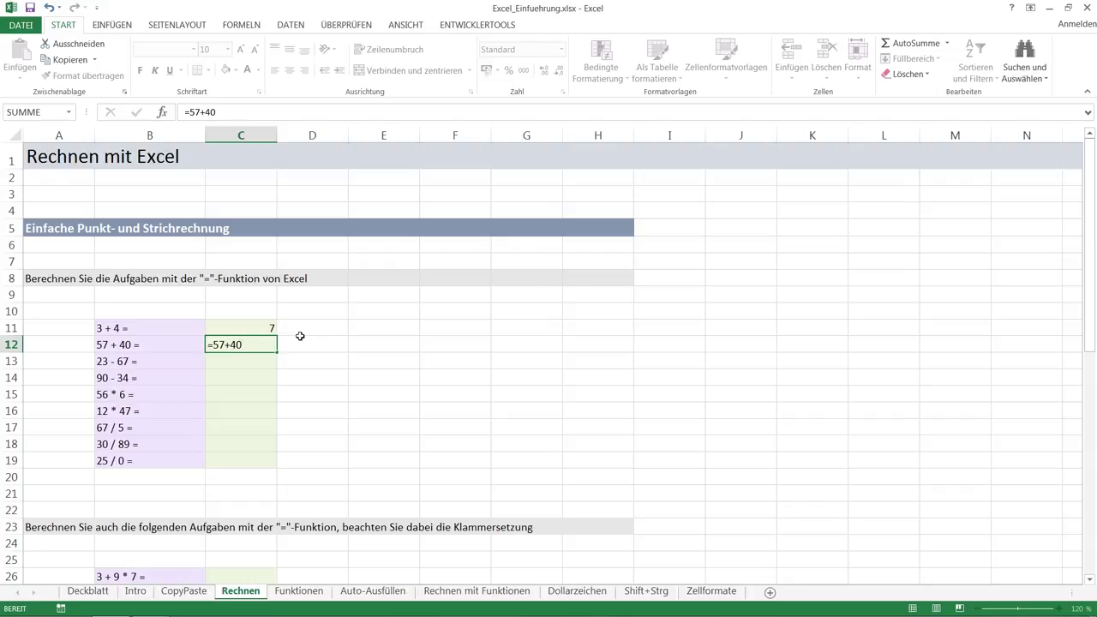
key(Return)
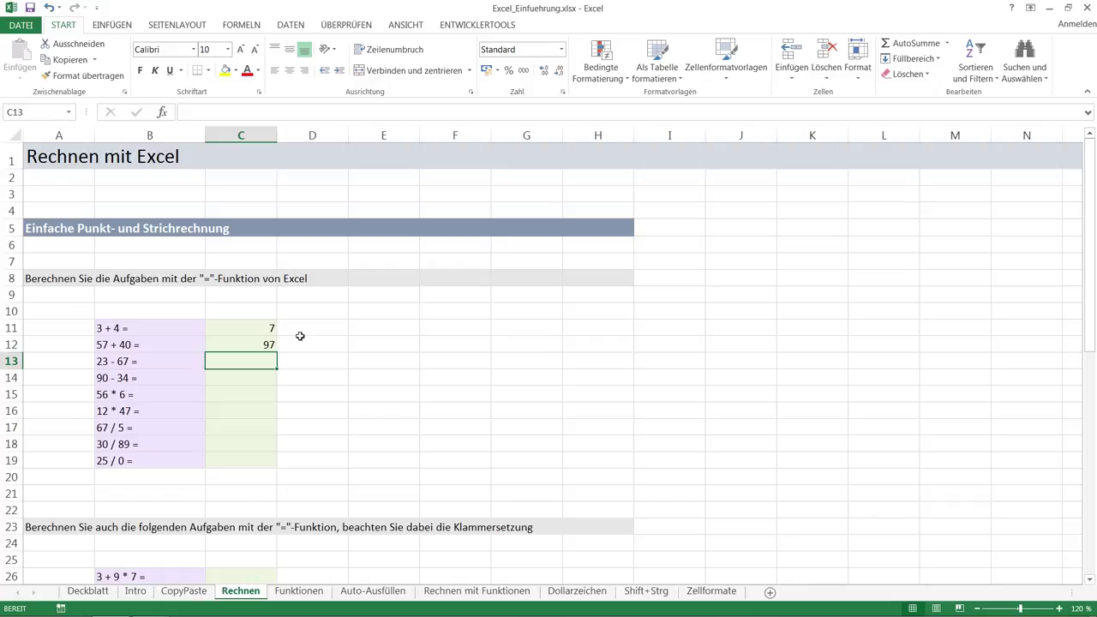
text(=)
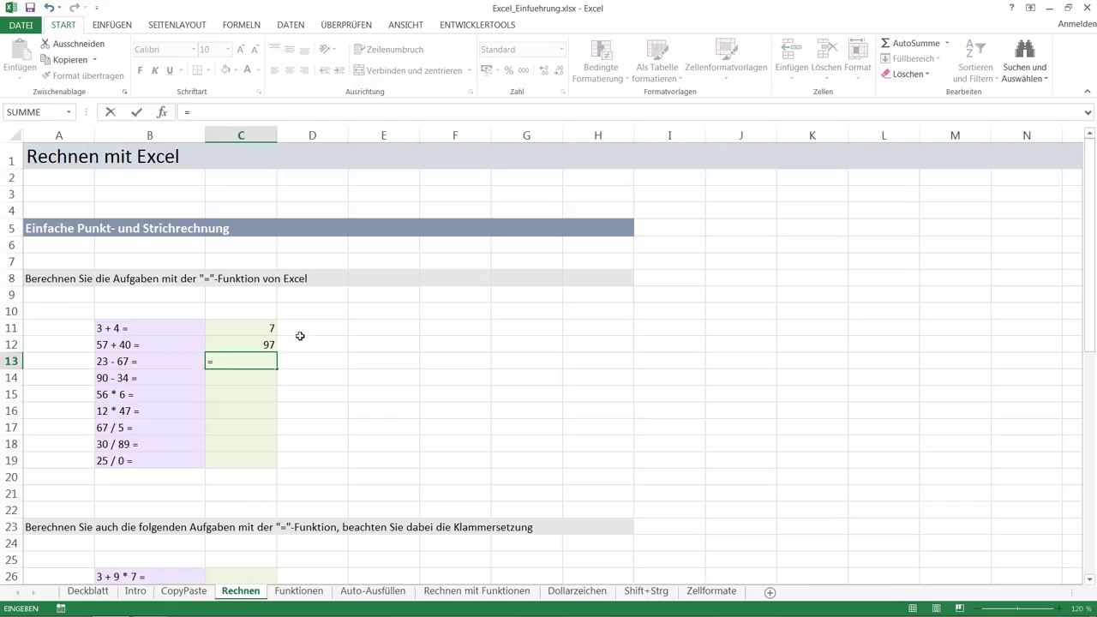
text(23)
text(-)
text(67)
key(Return)
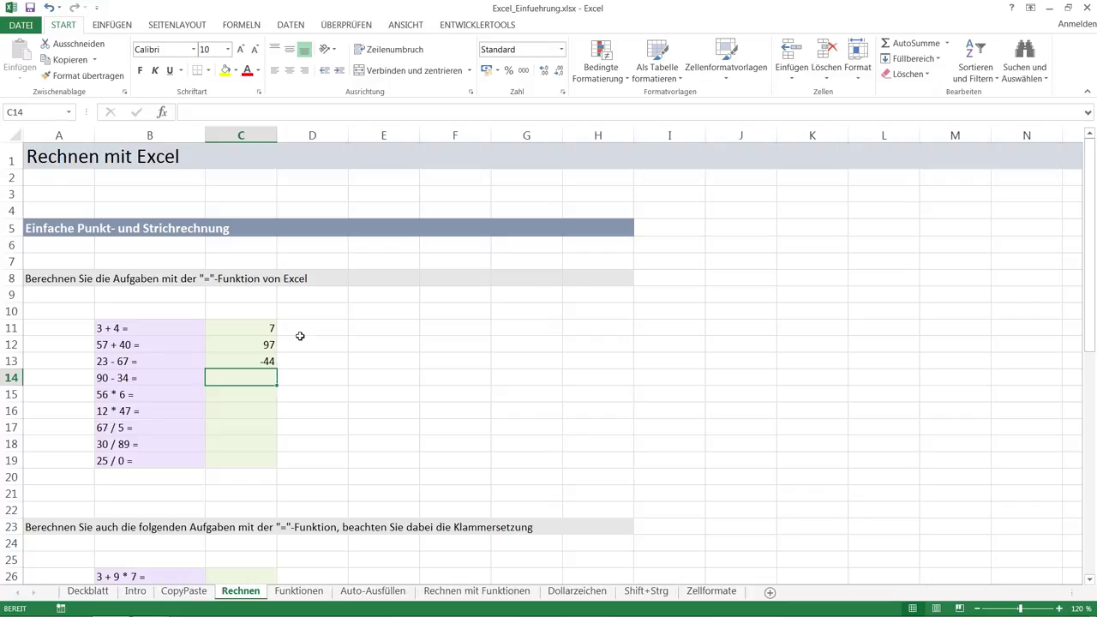
text(=)
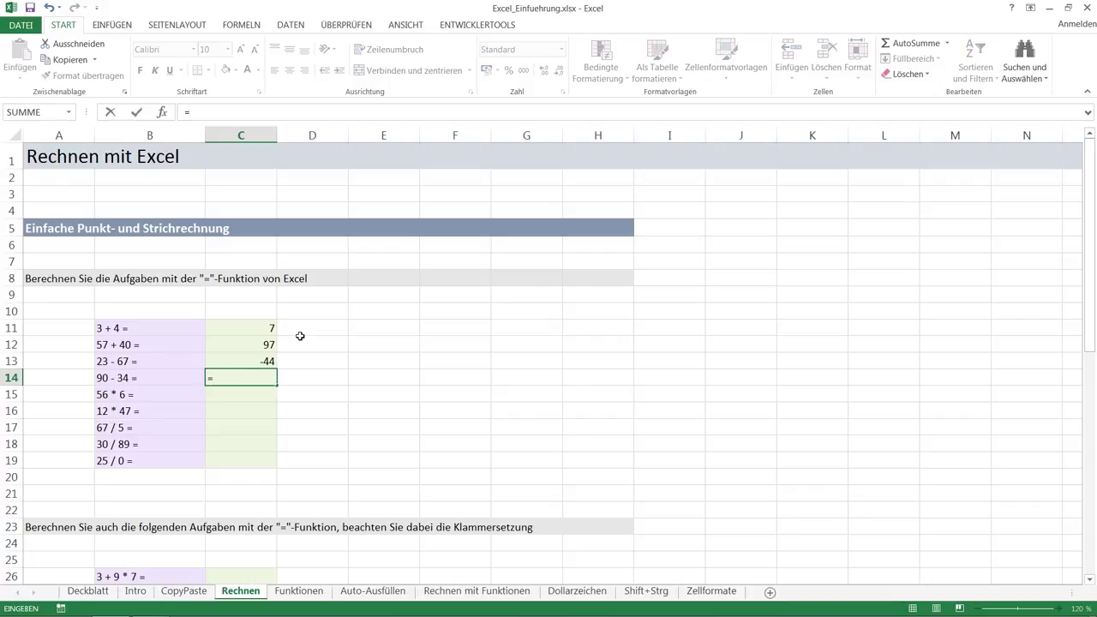
text(90-)
text(34)
key(Return)
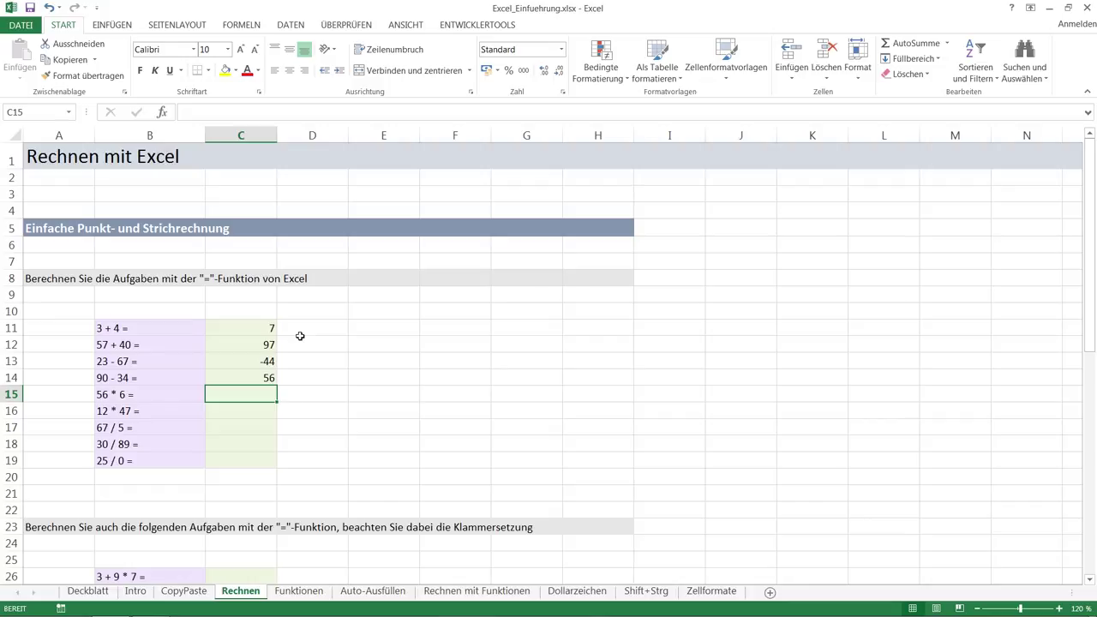
- Enter =56*6, =12*47 and =67/5 in C15 to C17, then type 30/89 into C18
text(=)
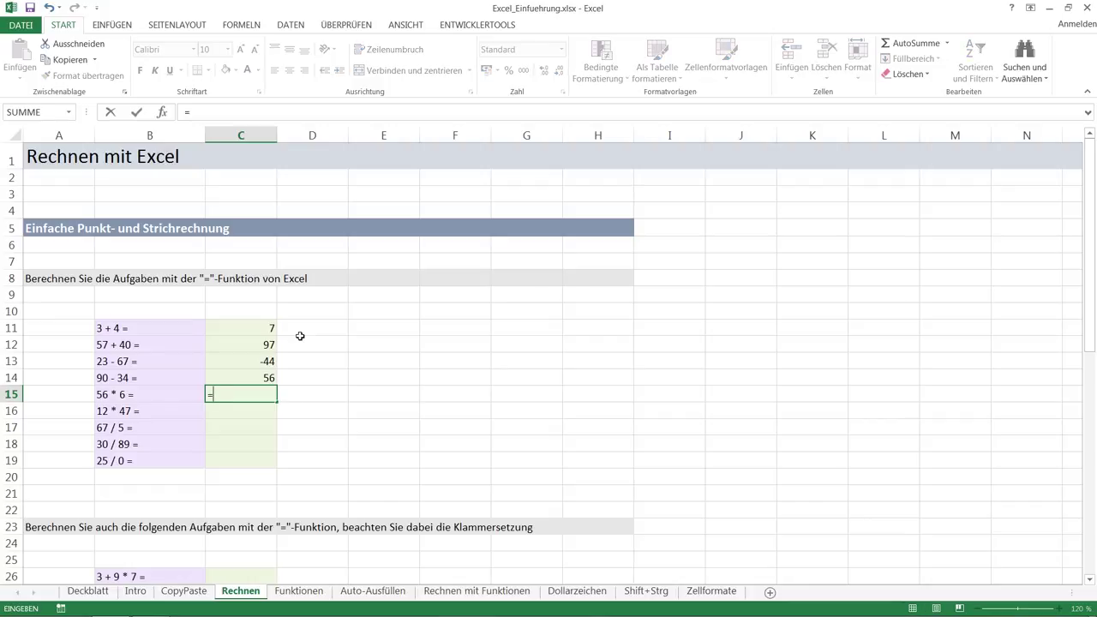
text(56)
text(*)
text(6)
key(Return)
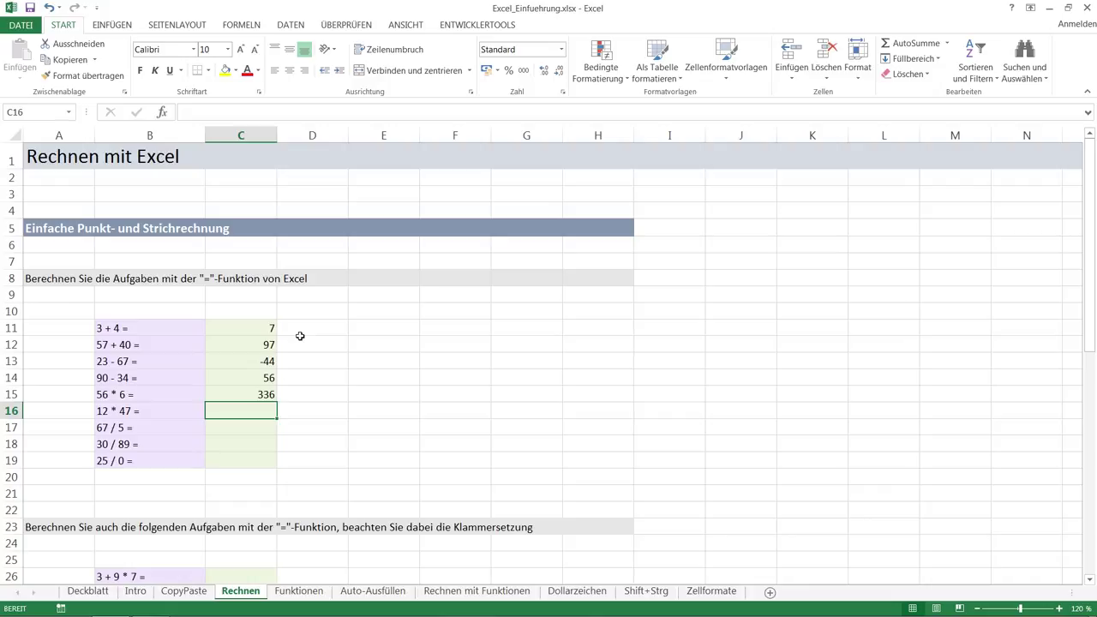
text(=)
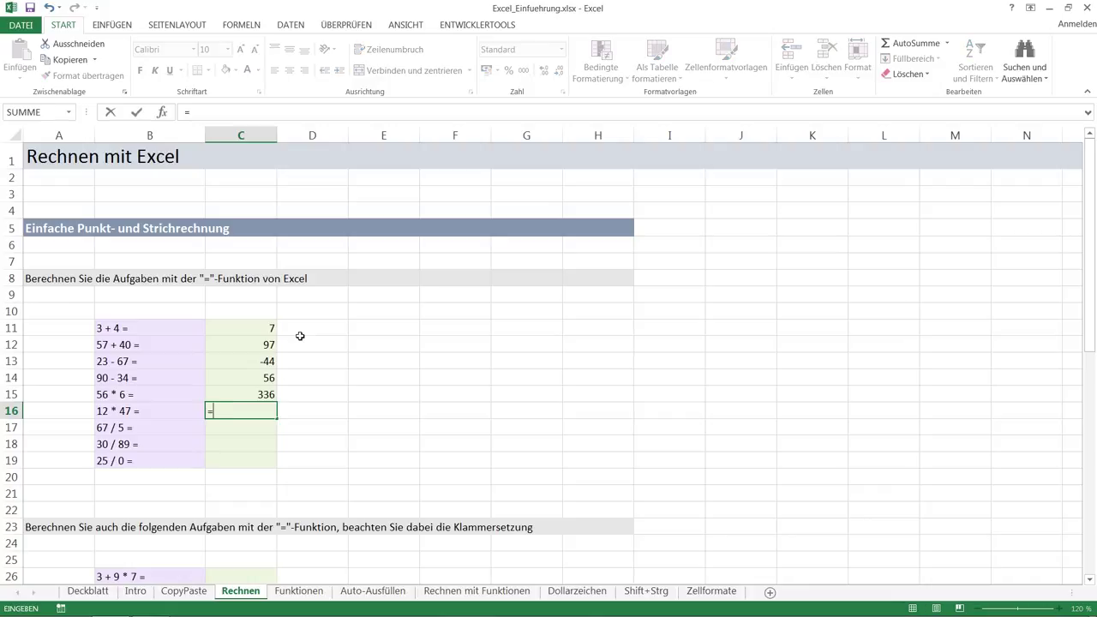
text(12*)
text(47)
key(Return)
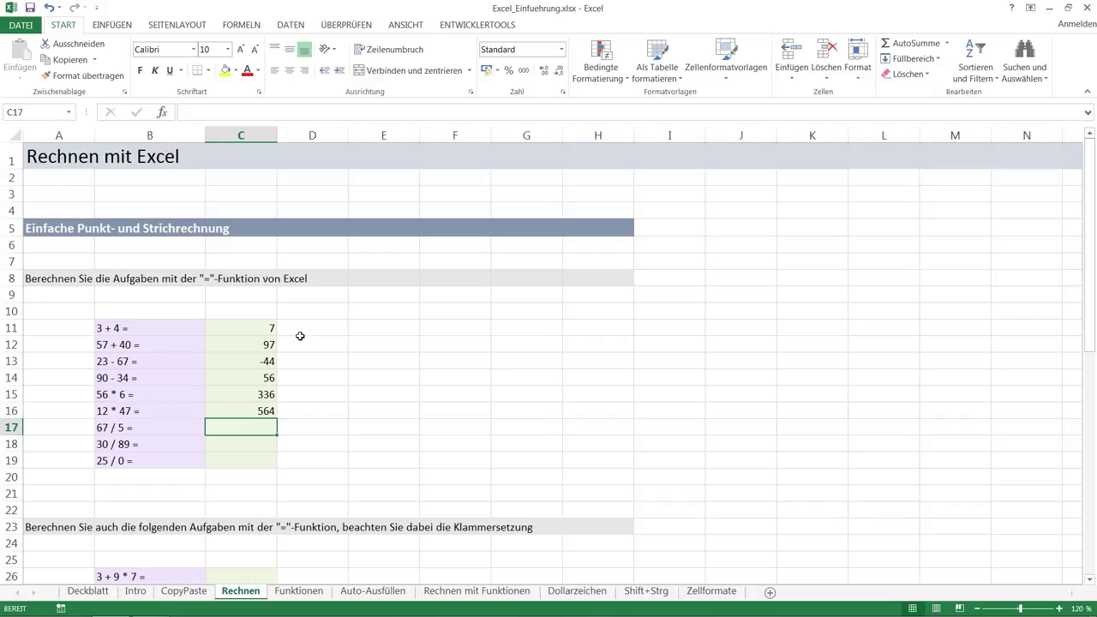
text(=67)
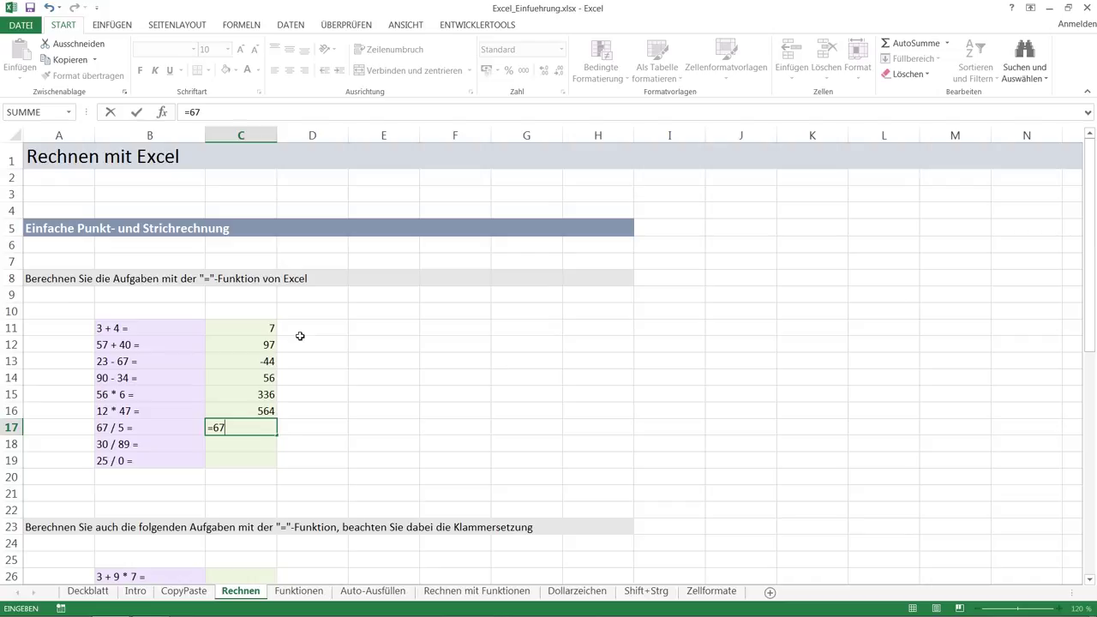
text(/5)
key(Return)
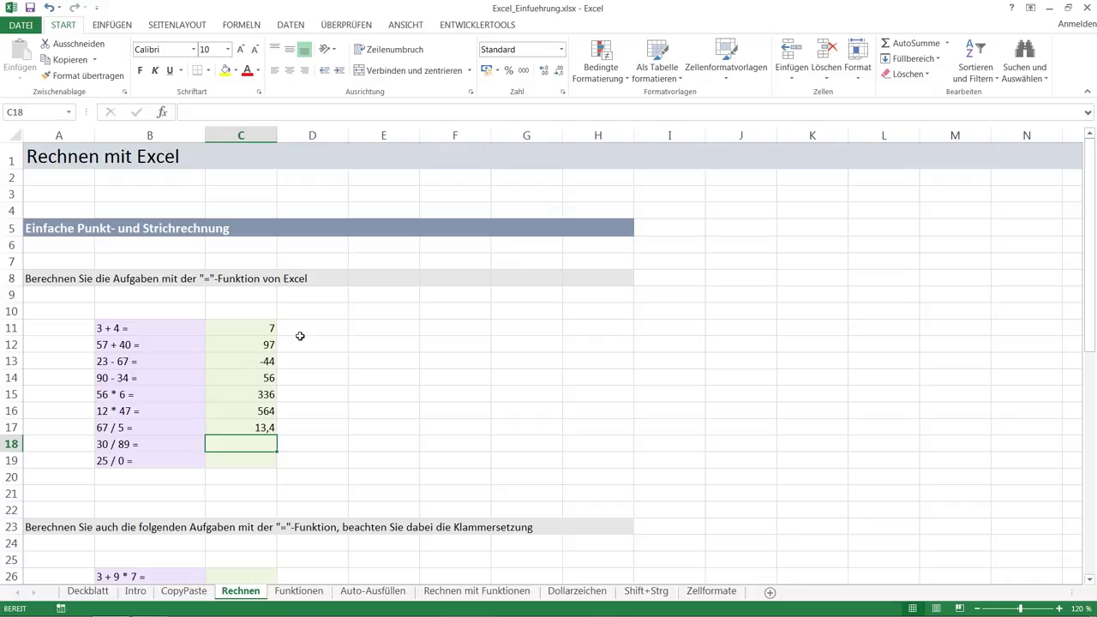
text(30)
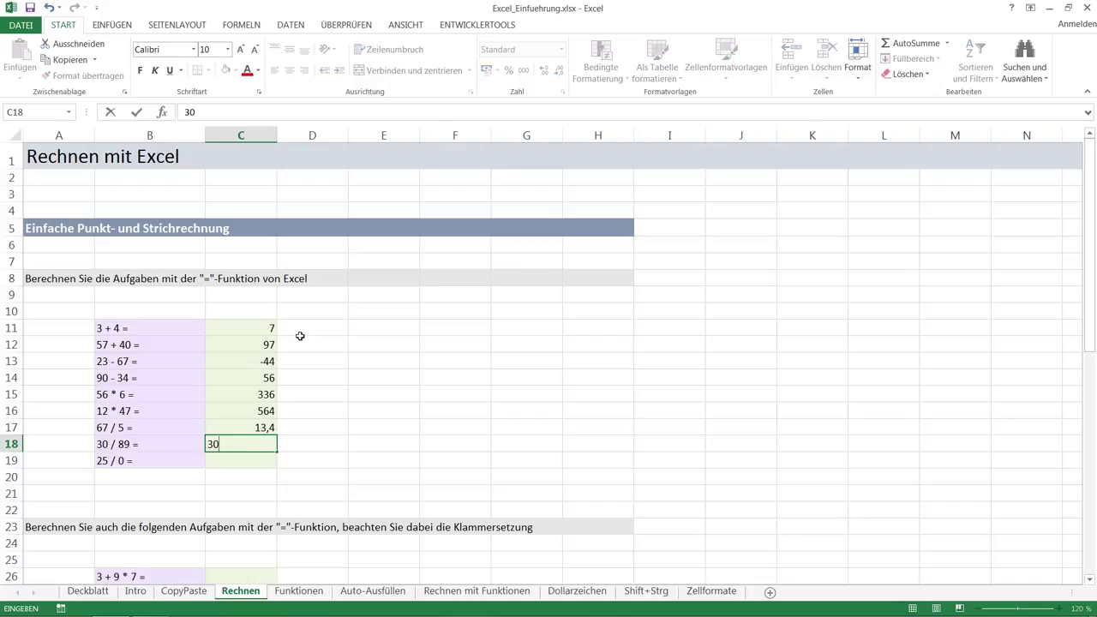
text(/89)
- Turn the plain 30/89 text in C18 into the formula =30/89, showing 0,337078652
key(Return)
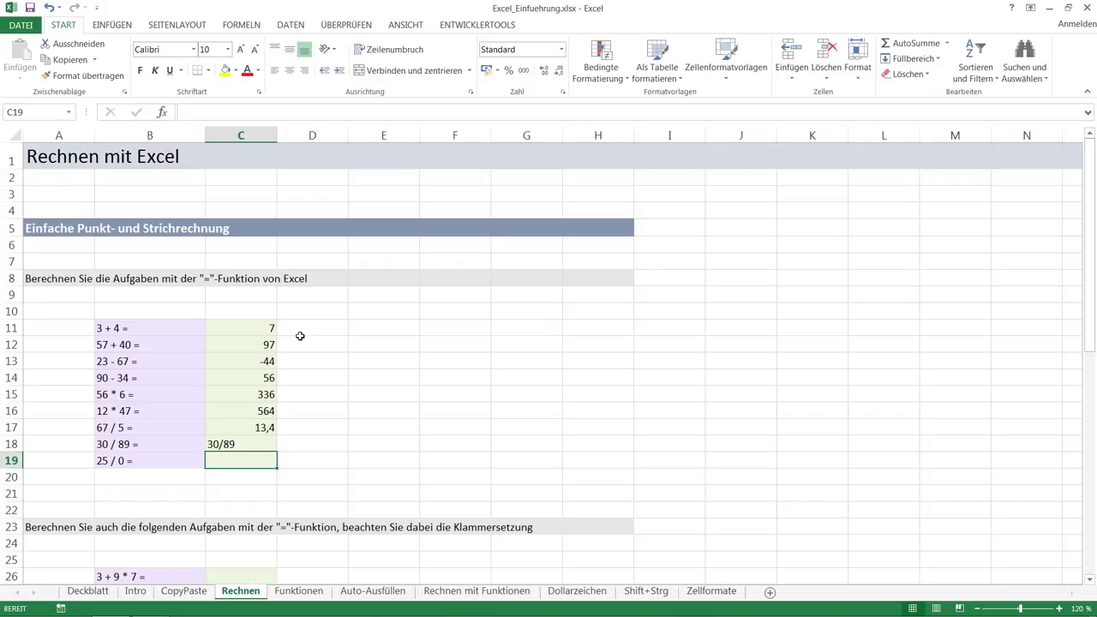
click(247, 445)
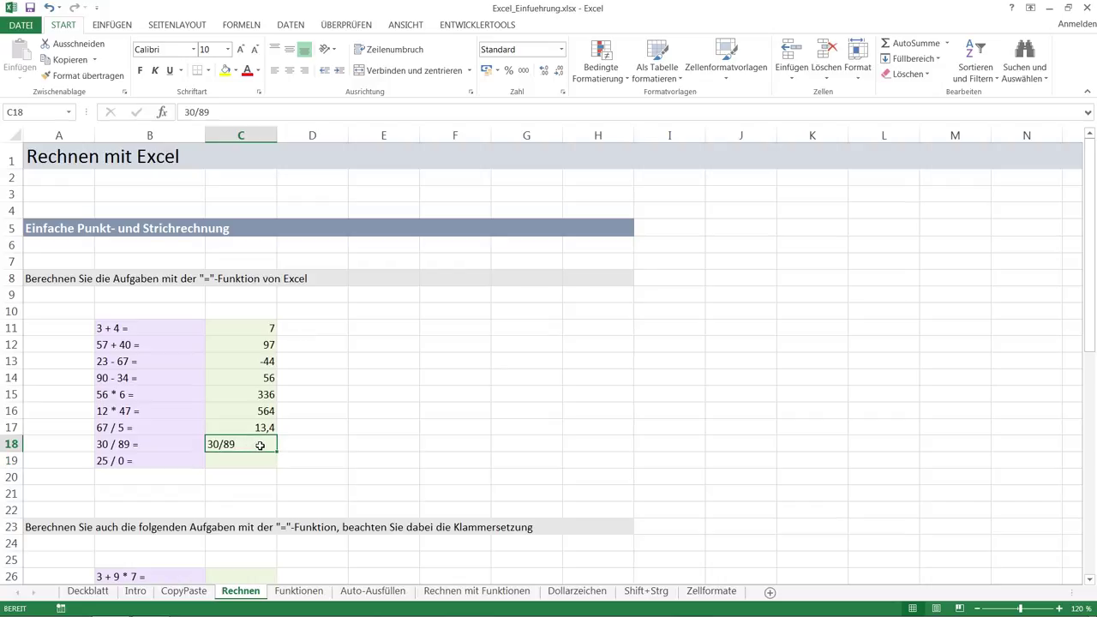
text(=)
double_click(244, 444)
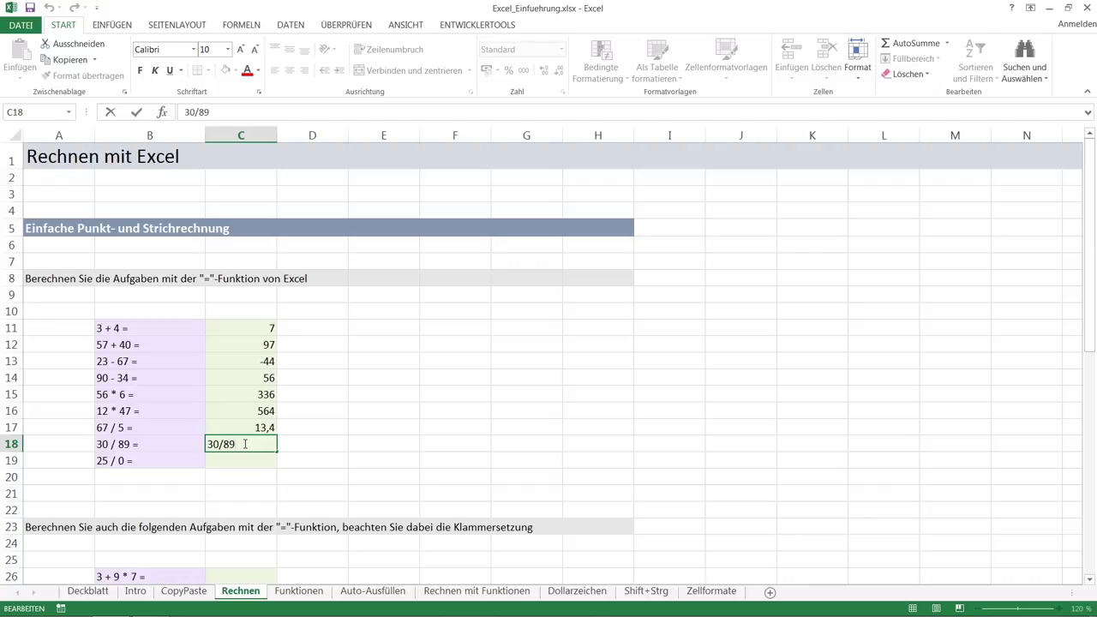
key(Left)
key(Left)
key(Left)
key(Left)
key(Left)
text(=)
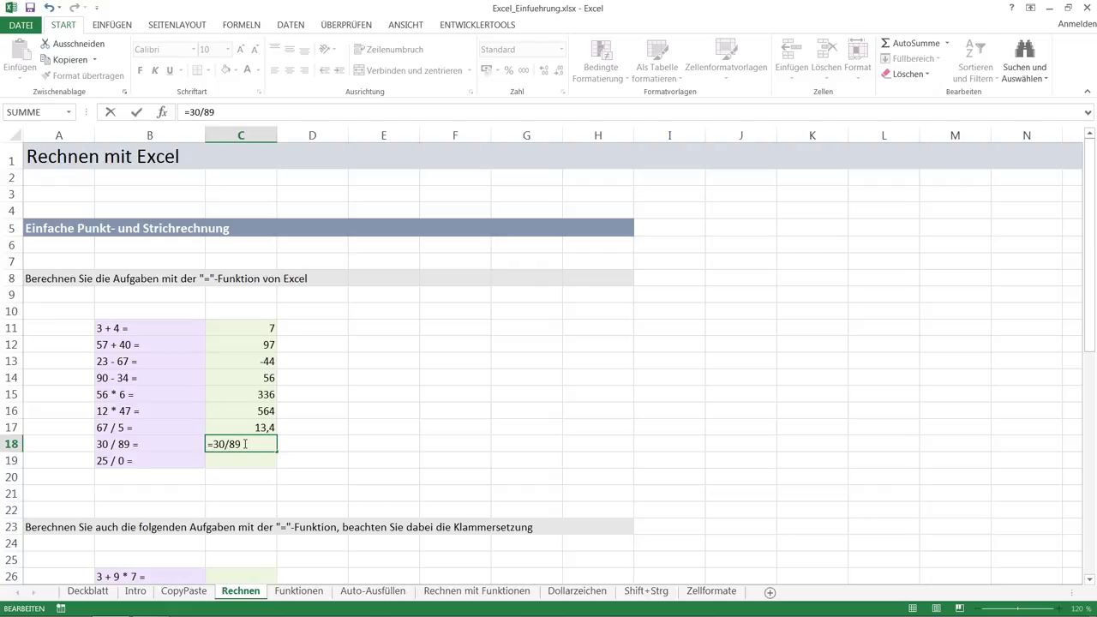
key(Return)
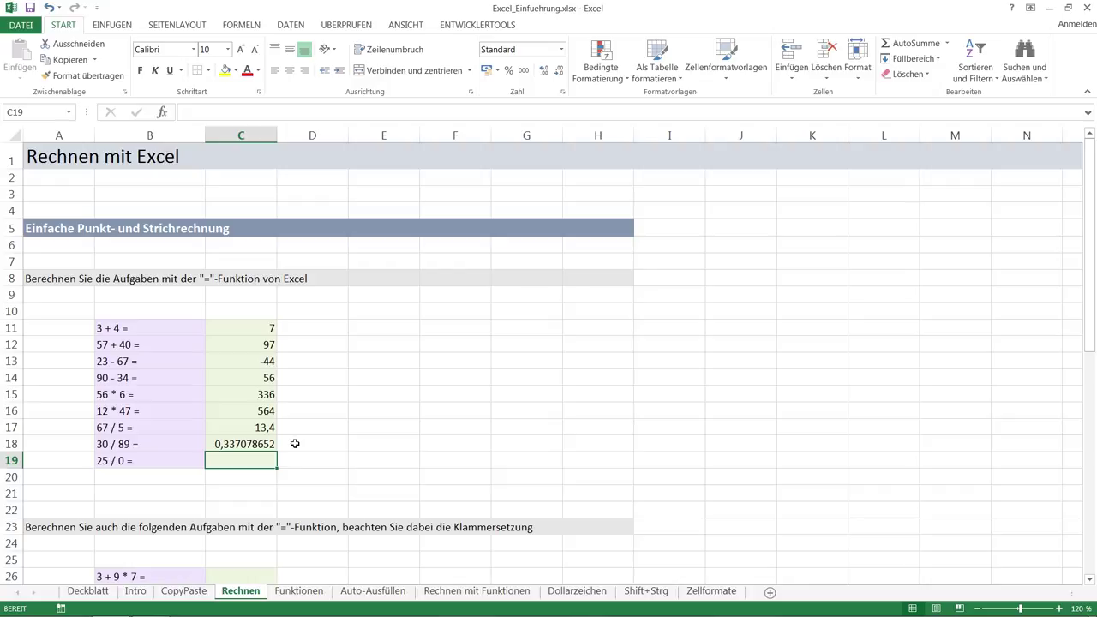
click(246, 444)
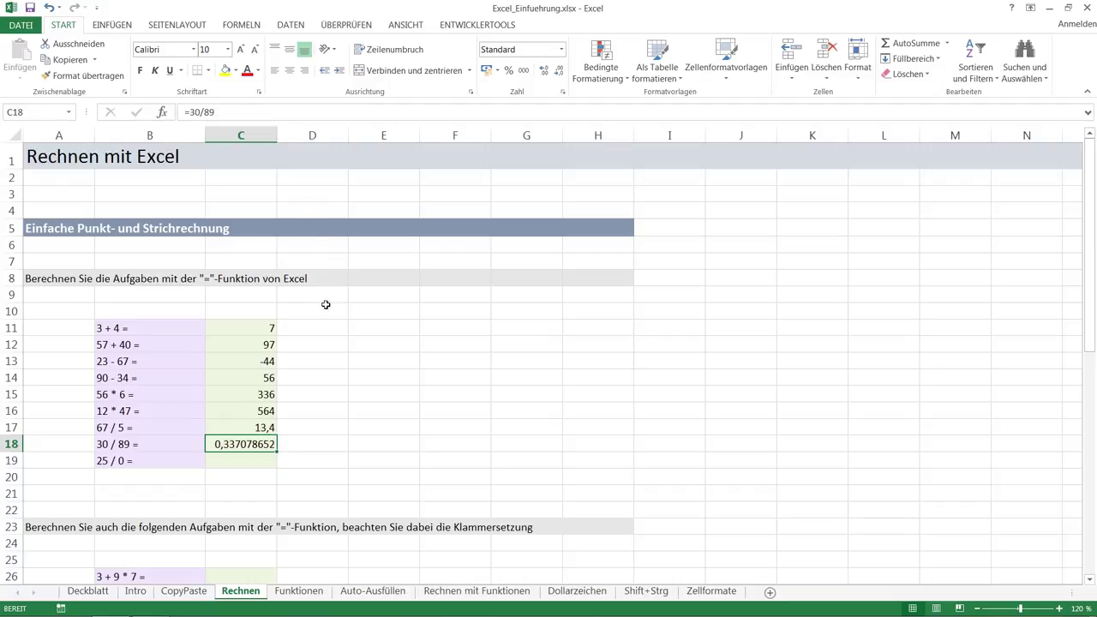
click(255, 329)
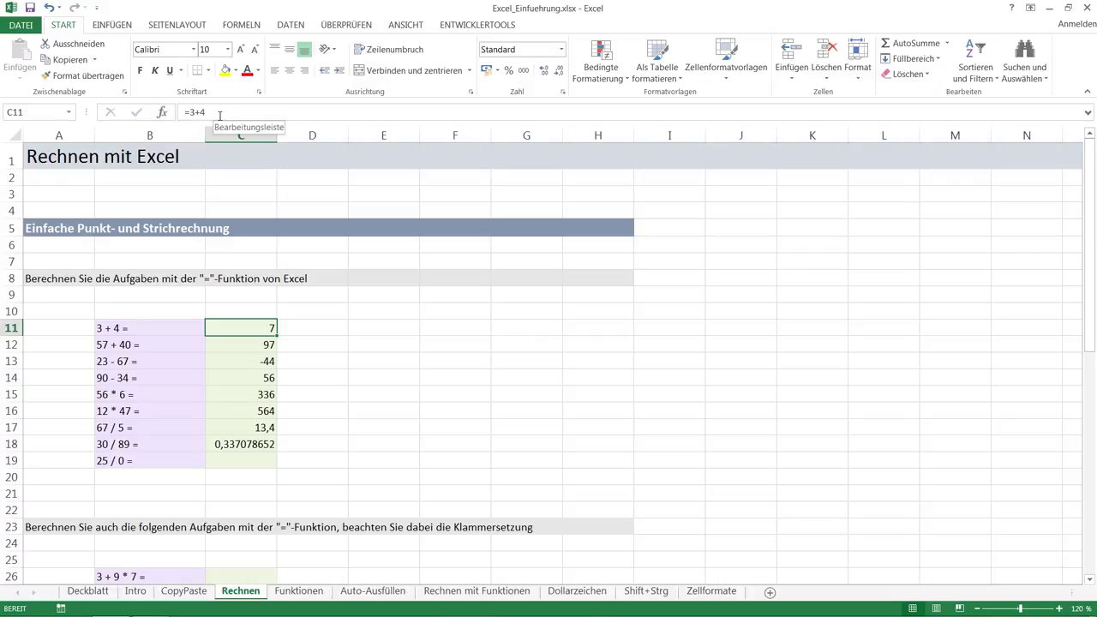
double_click(266, 326)
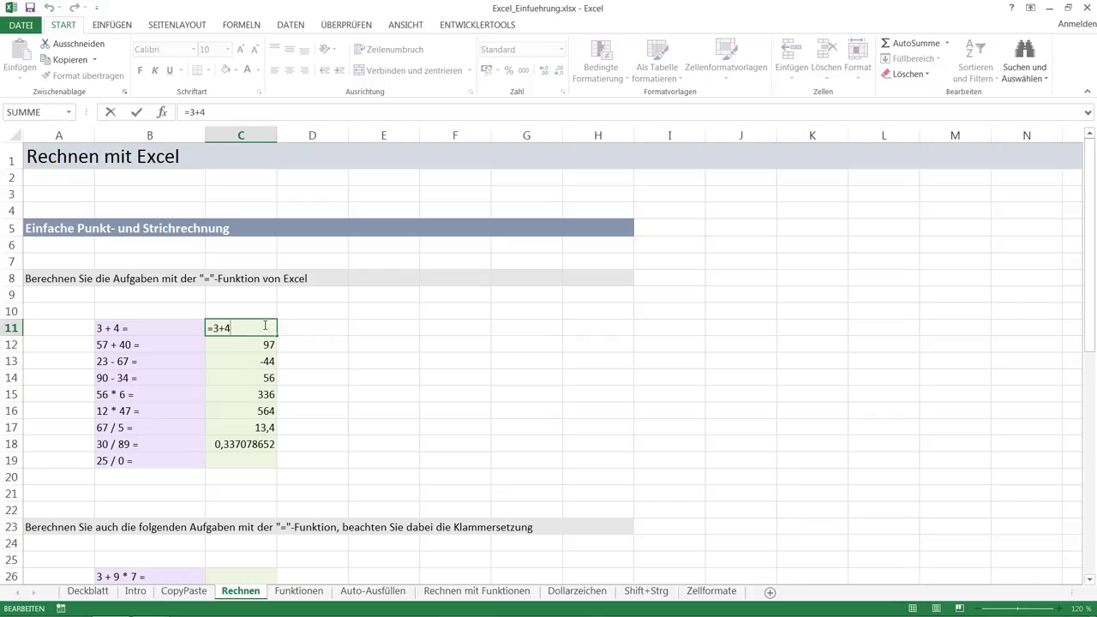
key(BackSpace)
text(5)
key(Escape)
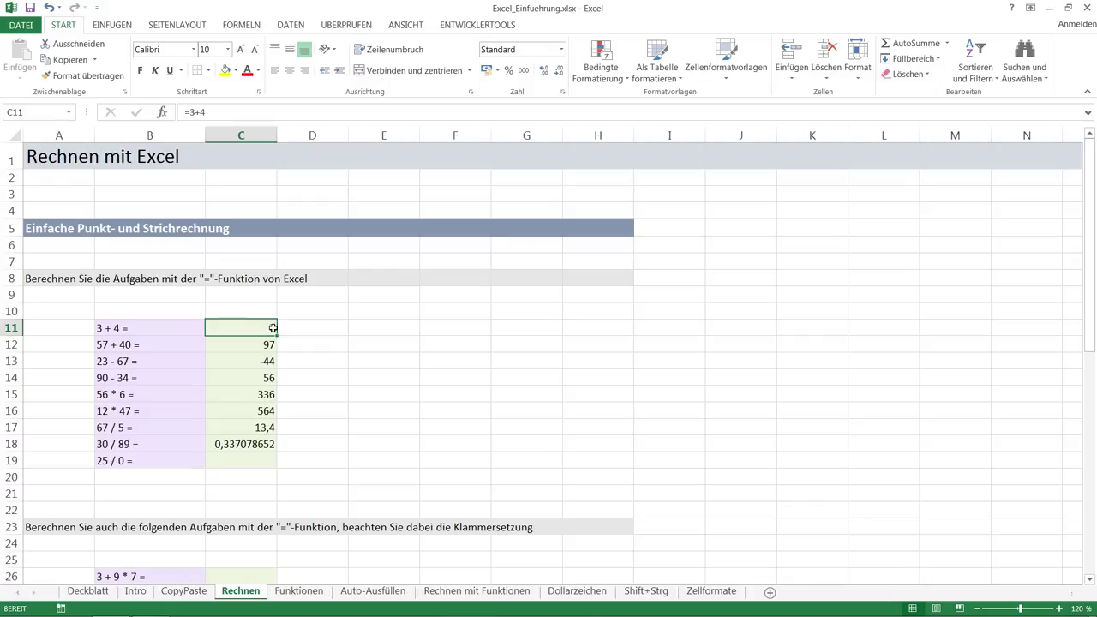
click(219, 112)
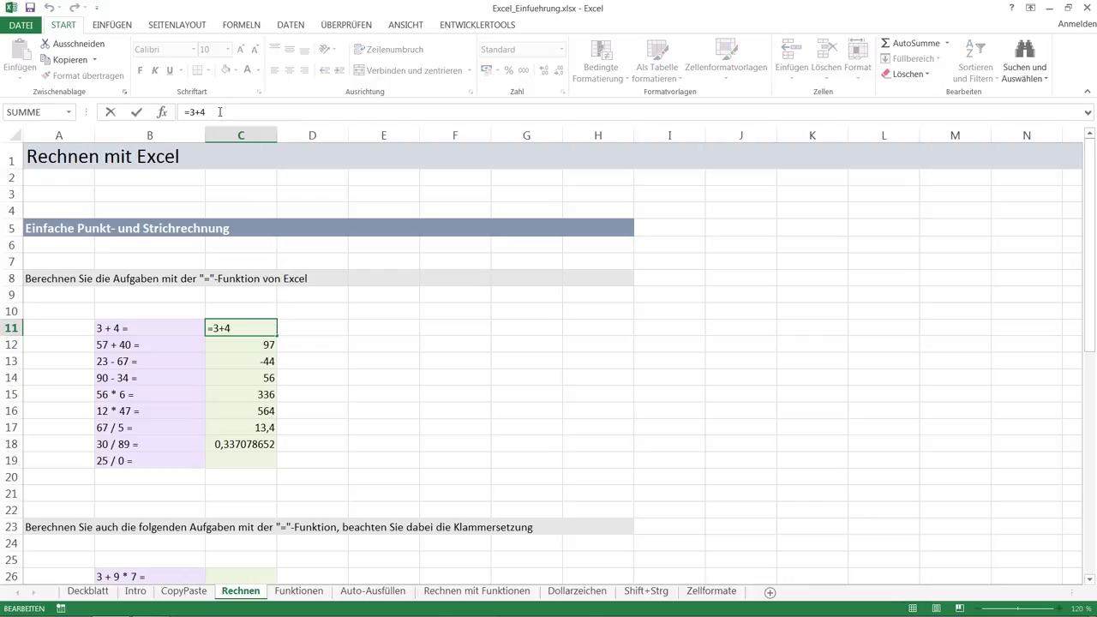
key(BackSpace)
text(5)
key(Escape)
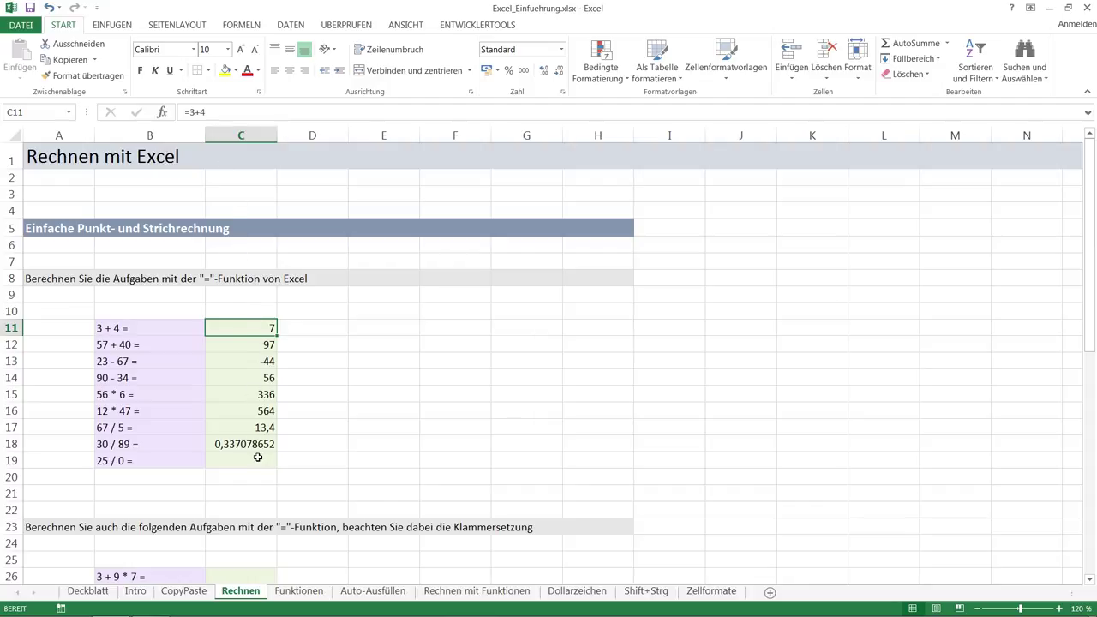
- Enter =25/0 in C19, producing the #DIV/0! error
click(257, 458)
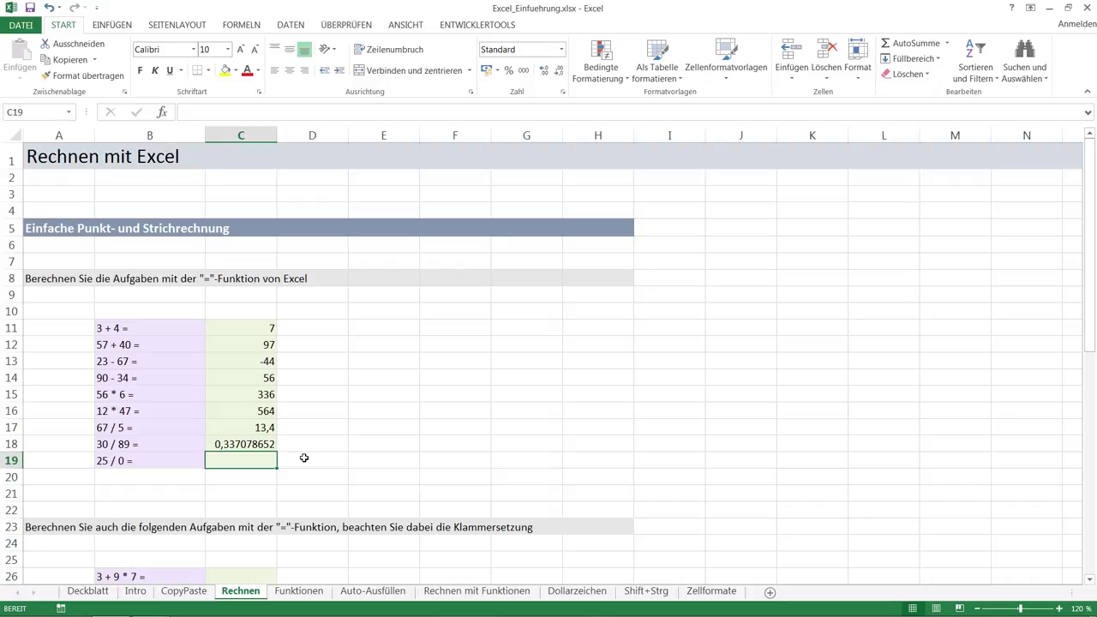
text(=25/0)
key(Return)
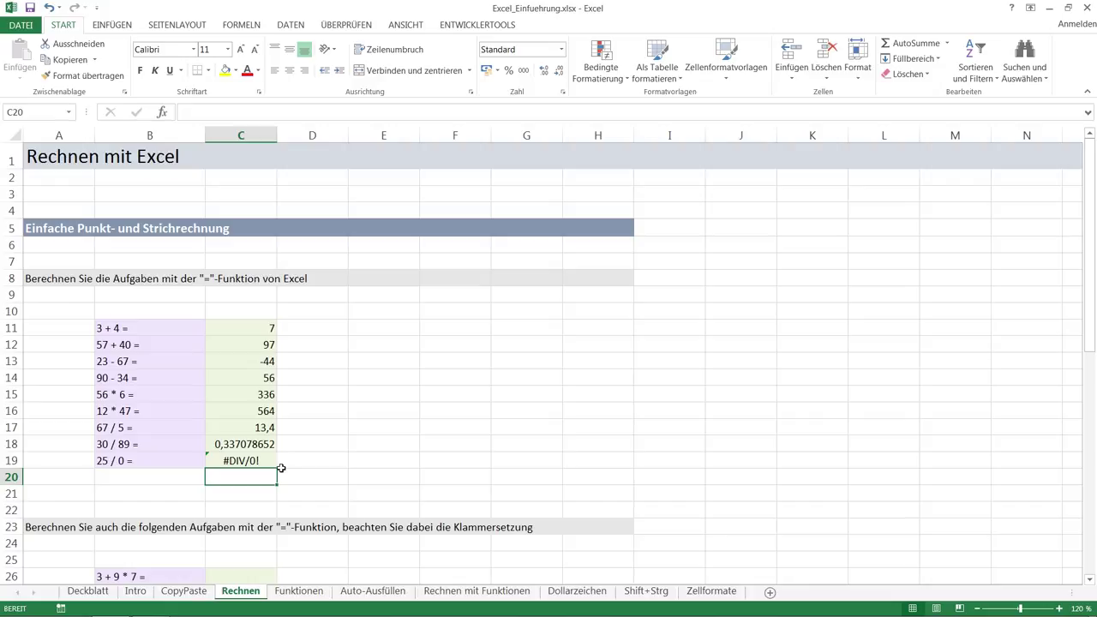
- Enter =3+9*7 in C26 so the first bracket task shows 66
drag(1090, 160, 1001, 325)
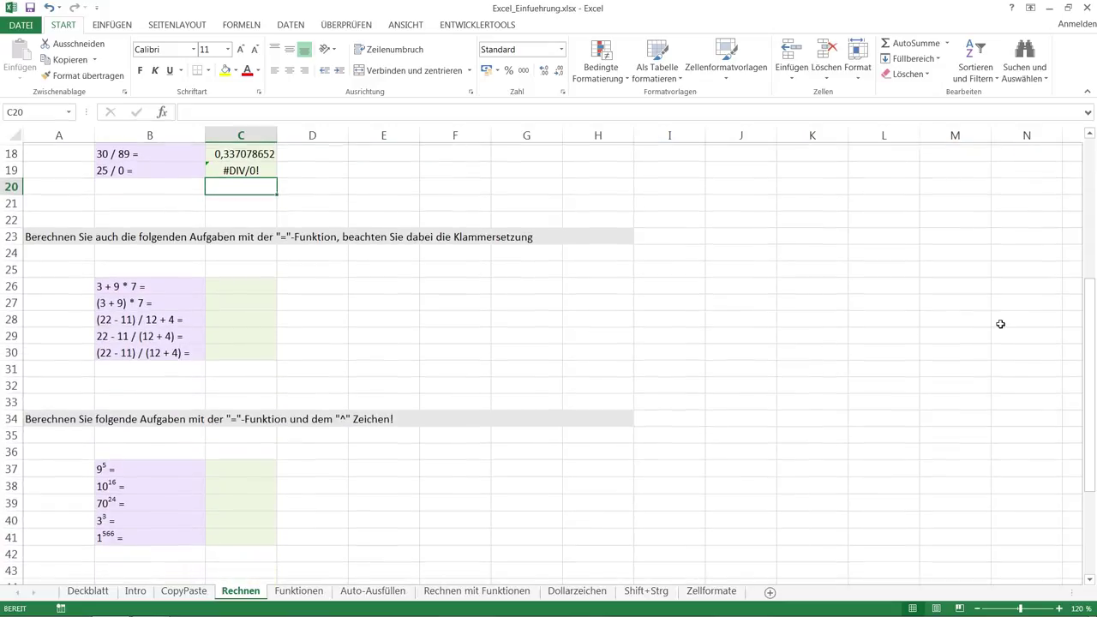
click(252, 286)
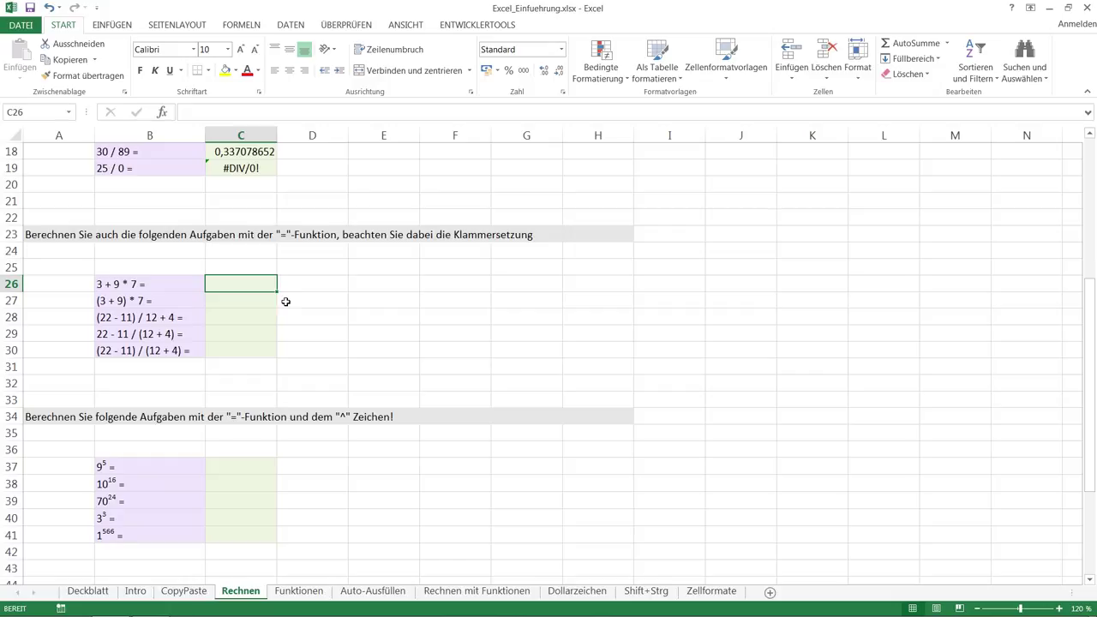
text(=3+9*7)
key(Return)
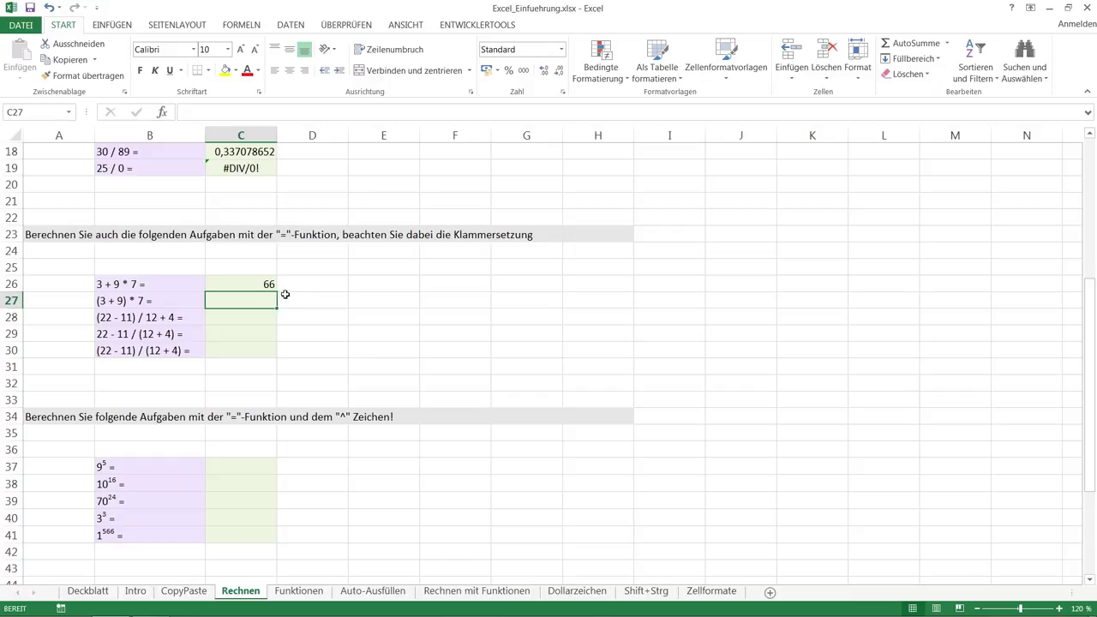
click(269, 283)
text(=3+9*7)
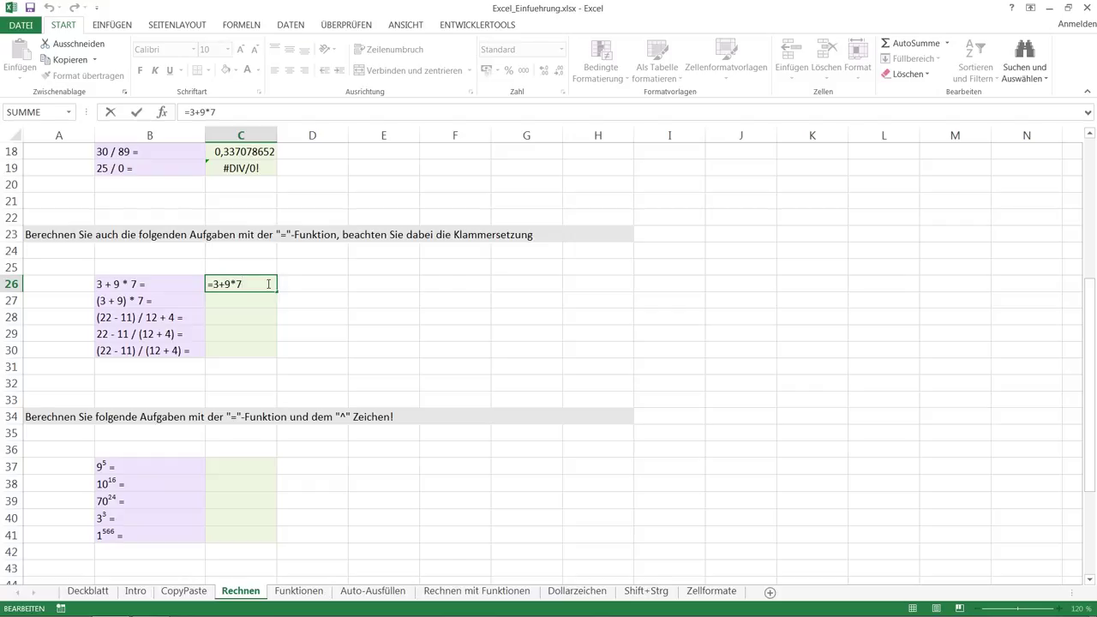
key(ctrl+Return)
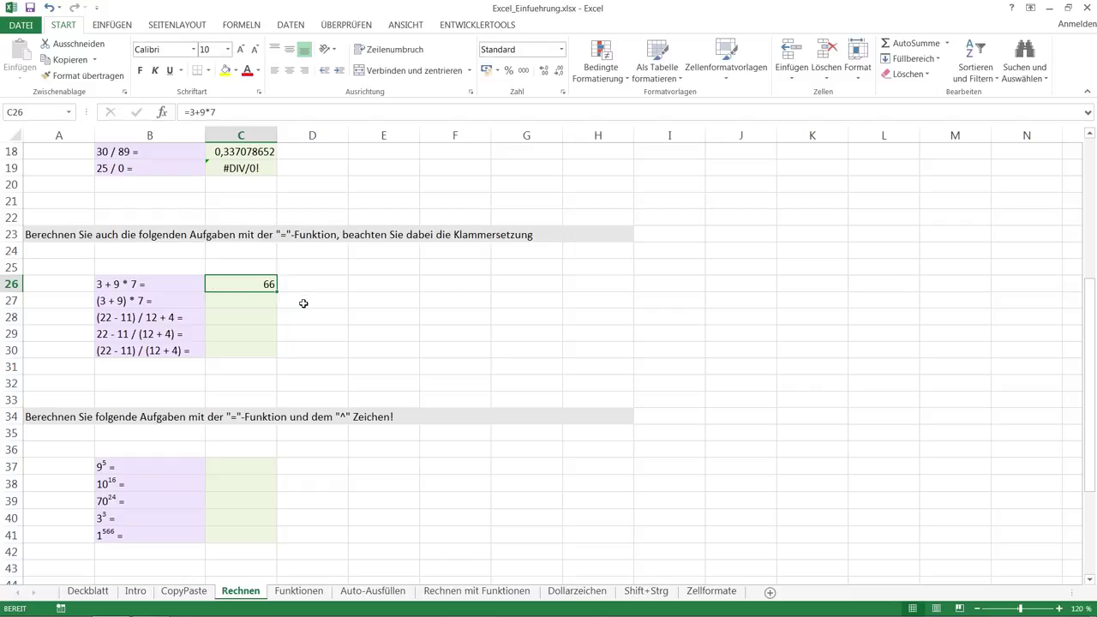
- Enter =(3+9)*7 in C27 and =(22-11)/12+4 in C28, giving 84 and 4,916666667
key(Down)
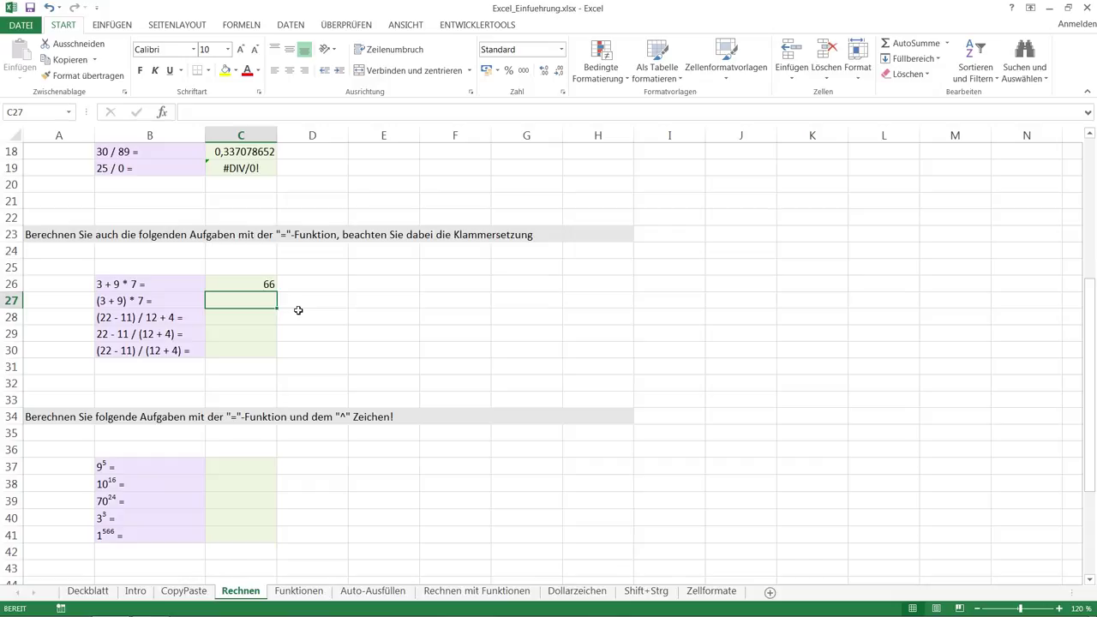
text(=)
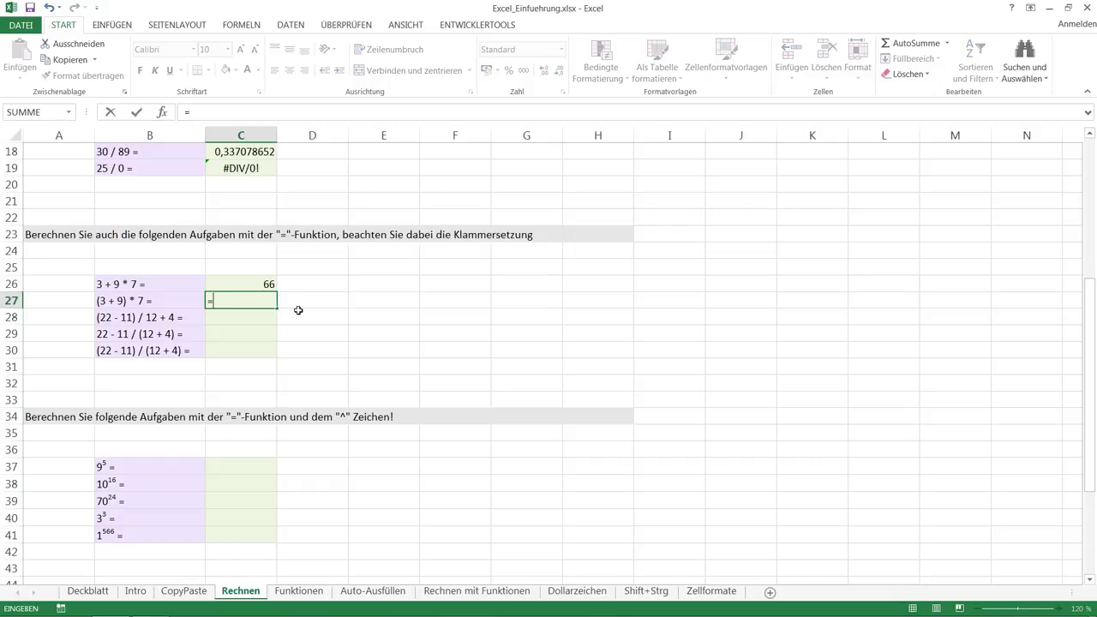
text(()
text(3+9)*7)
key(Return)
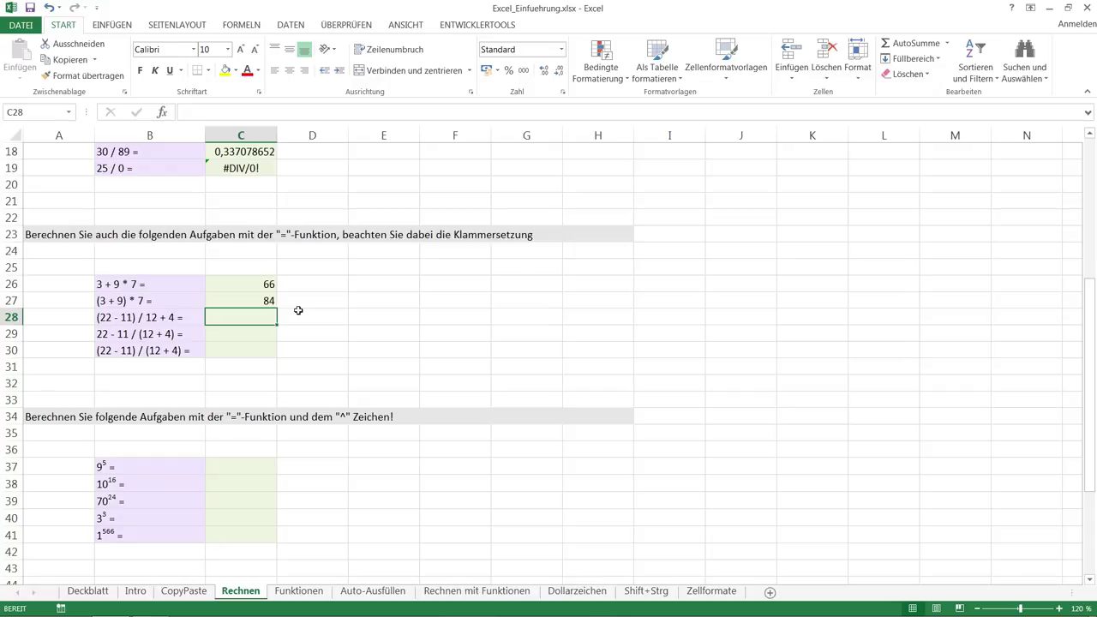
text(=(22-11)/12)
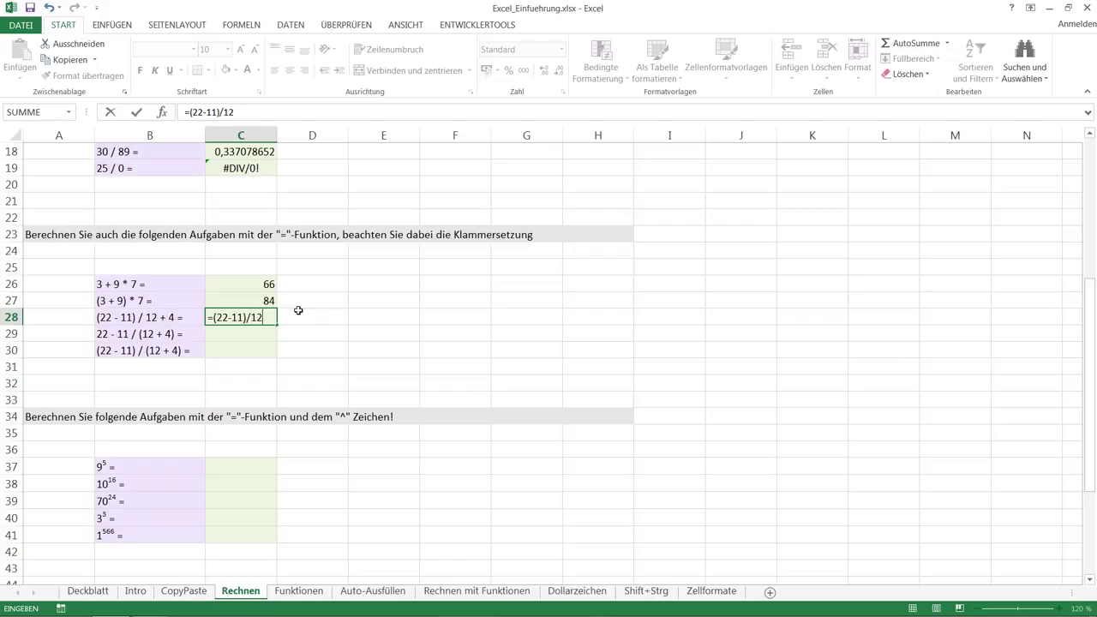
text(+4)
key(Return)
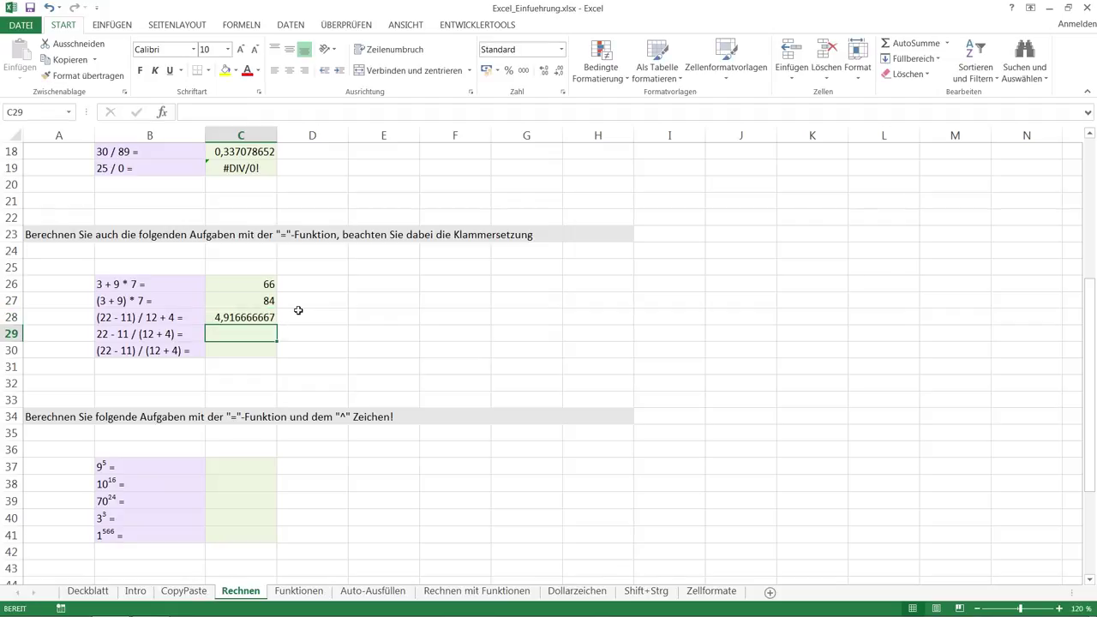
- Enter =22-11/(12+4) in C29 and =(22-11)/(12+4) in C30, giving 21,3125 and 0,6875
text(=)
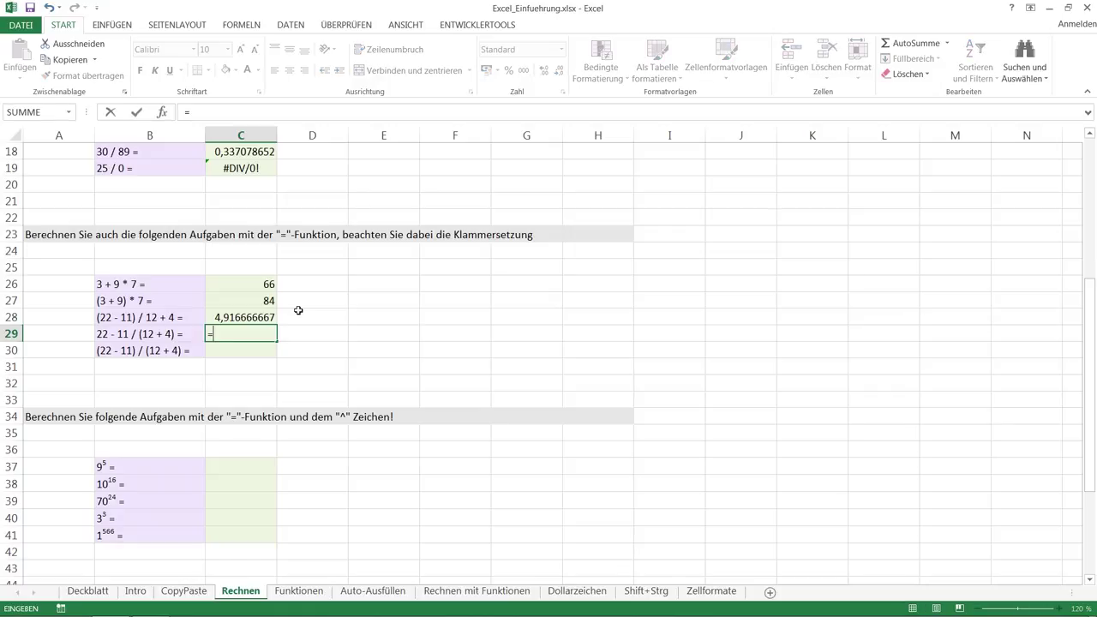
text(22-11/(12+4))
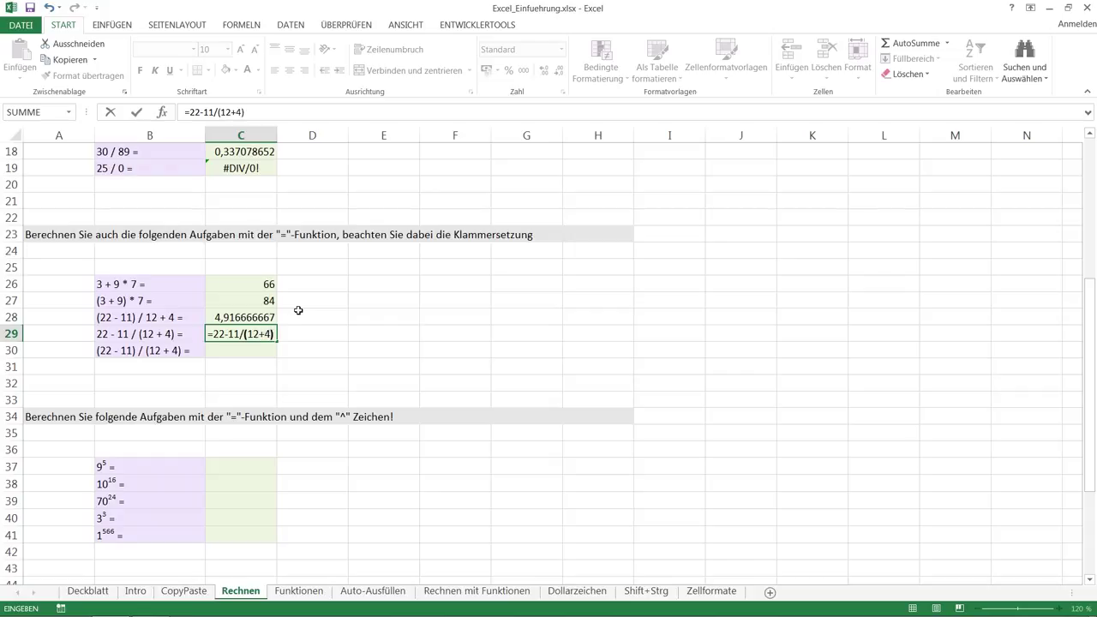
key(Return)
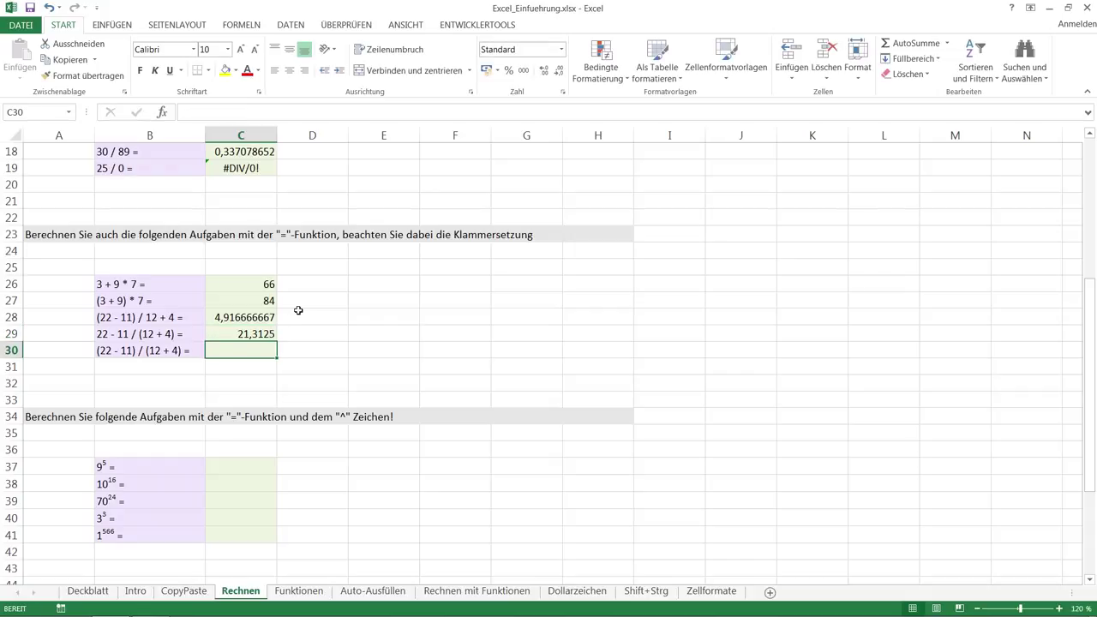
text(=()
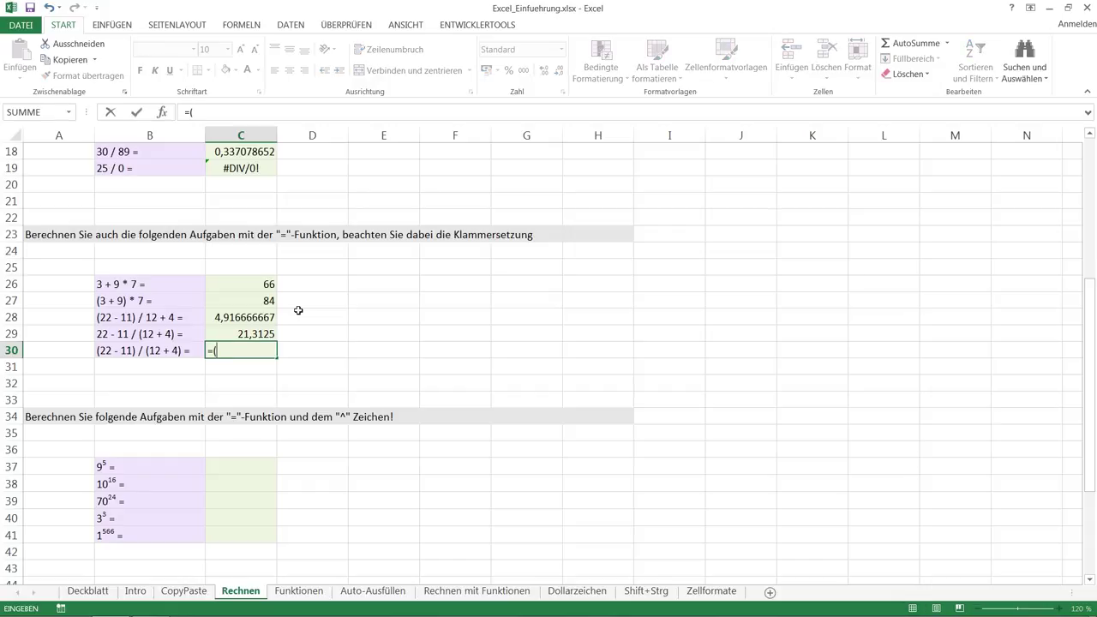
text(22-11)
text()/(12+4))
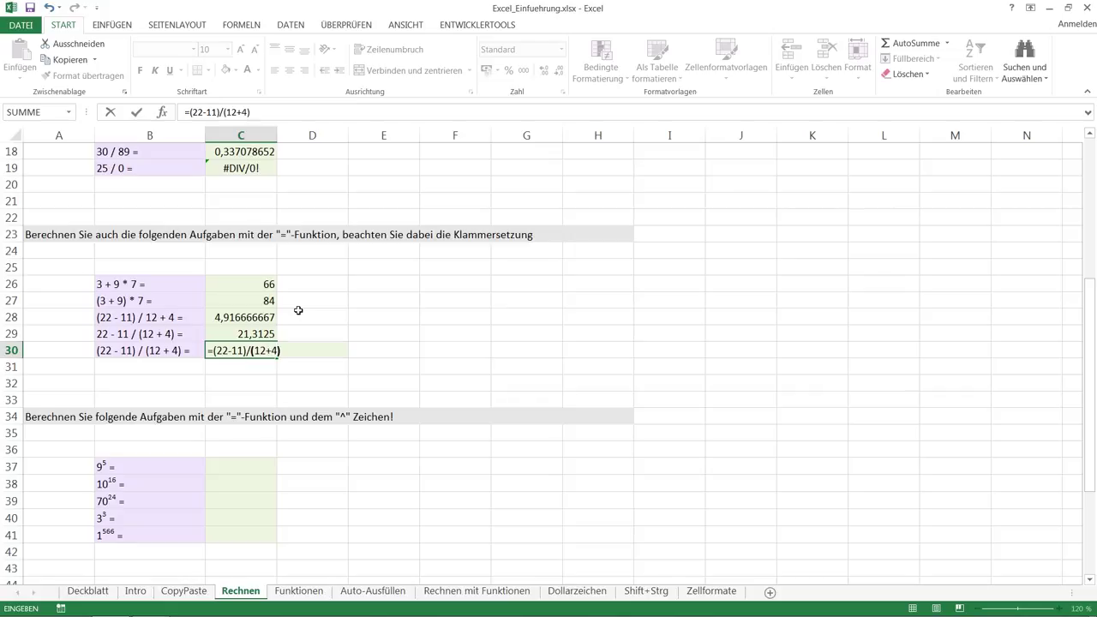
key(Return)
key(Down)
key(Down)
key(Down)
key(Down)
key(Down)
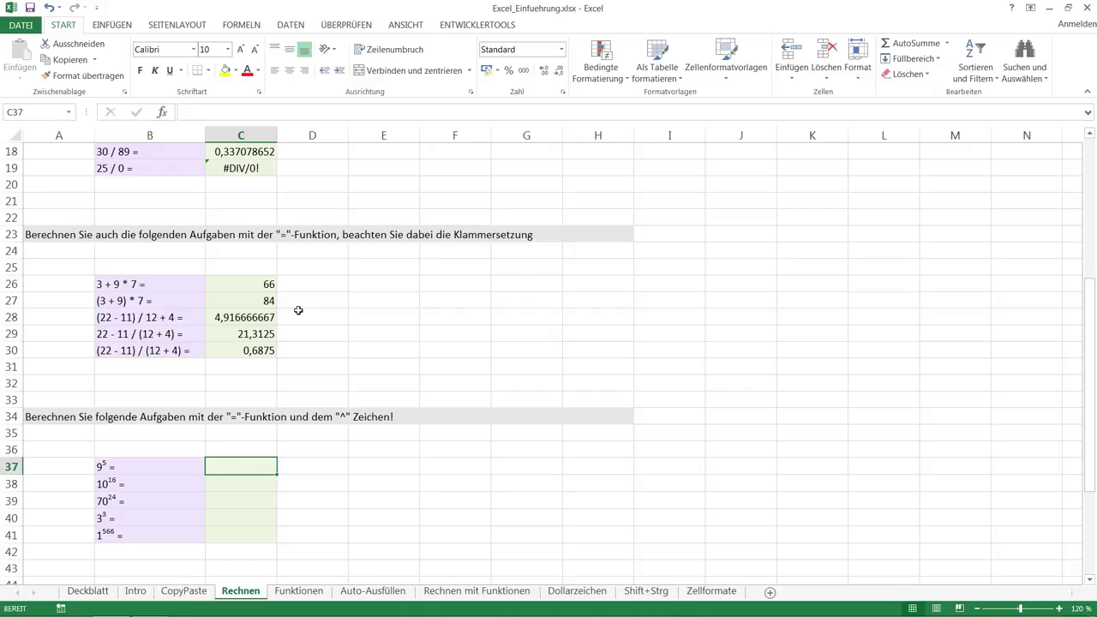
- Enter the powers =9^5, =10^16 and =70^24 in C37 to C39
text(=9)
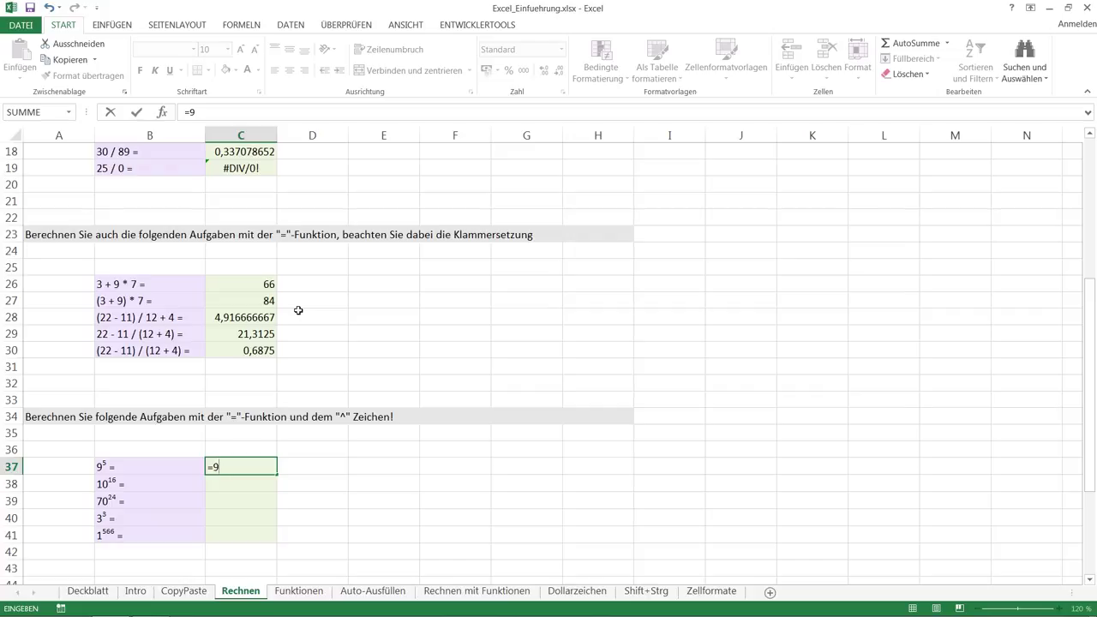
text(^5)
key(Return)
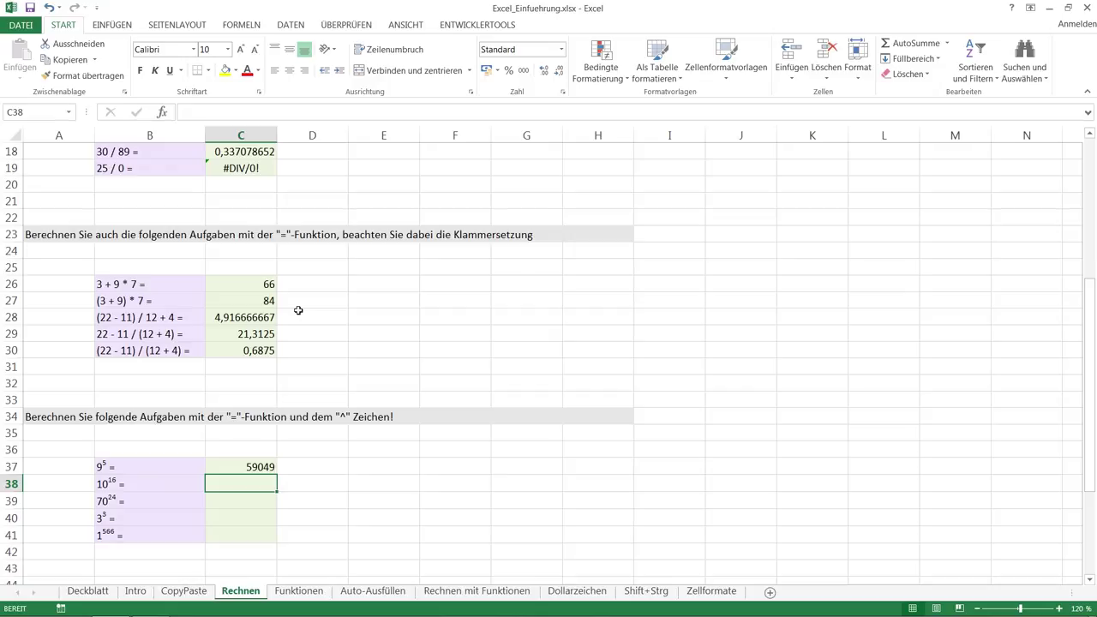
text(=)
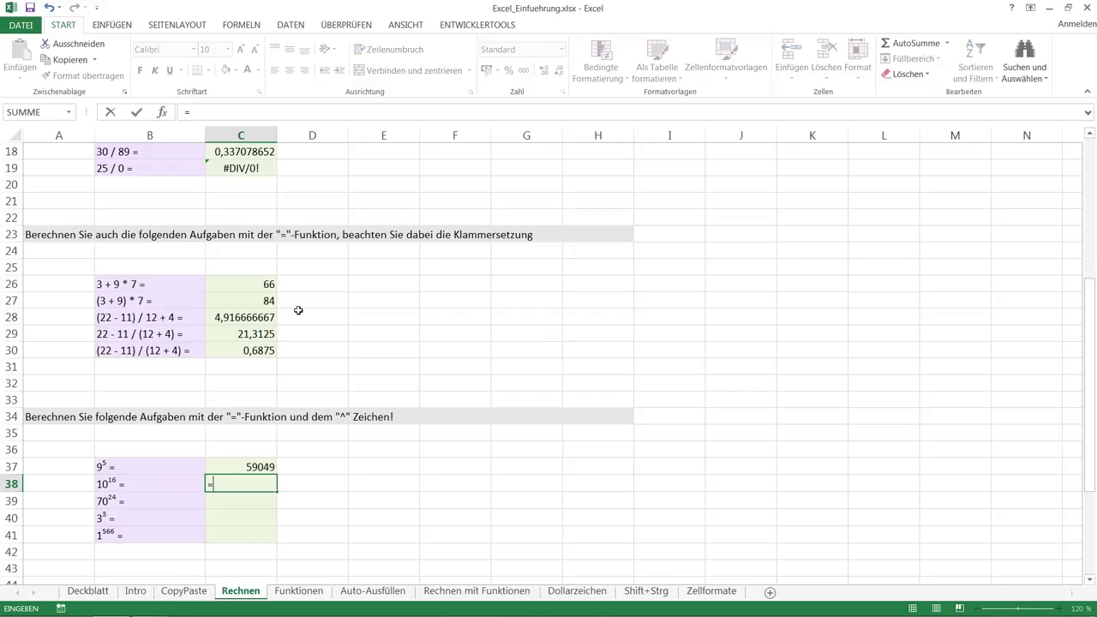
text(10)
text(^16)
key(Return)
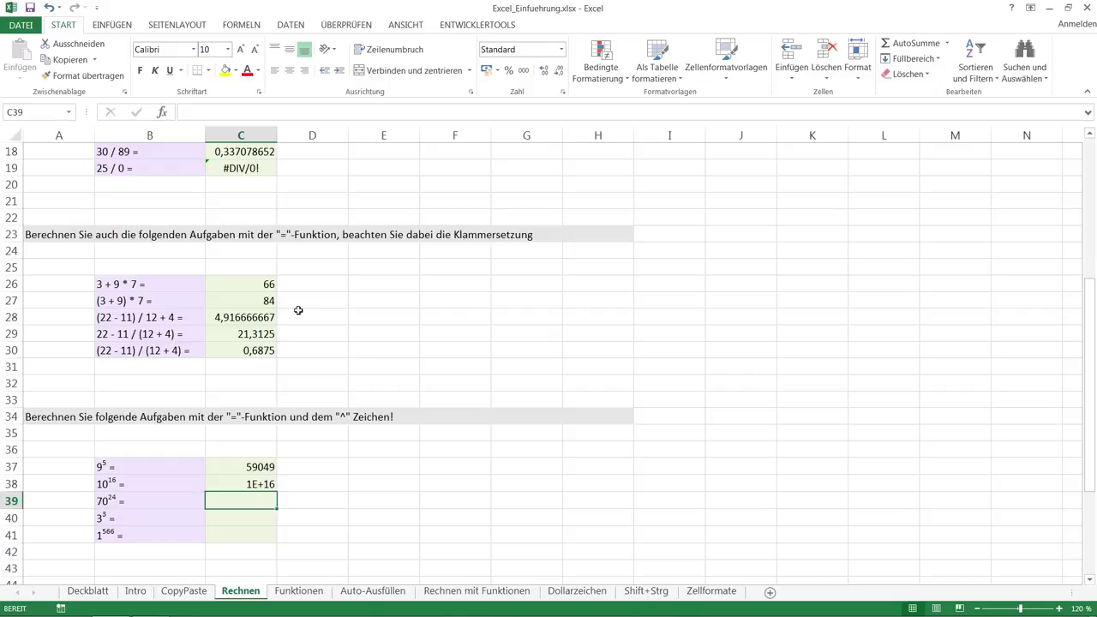
text(=70^24)
key(Return)
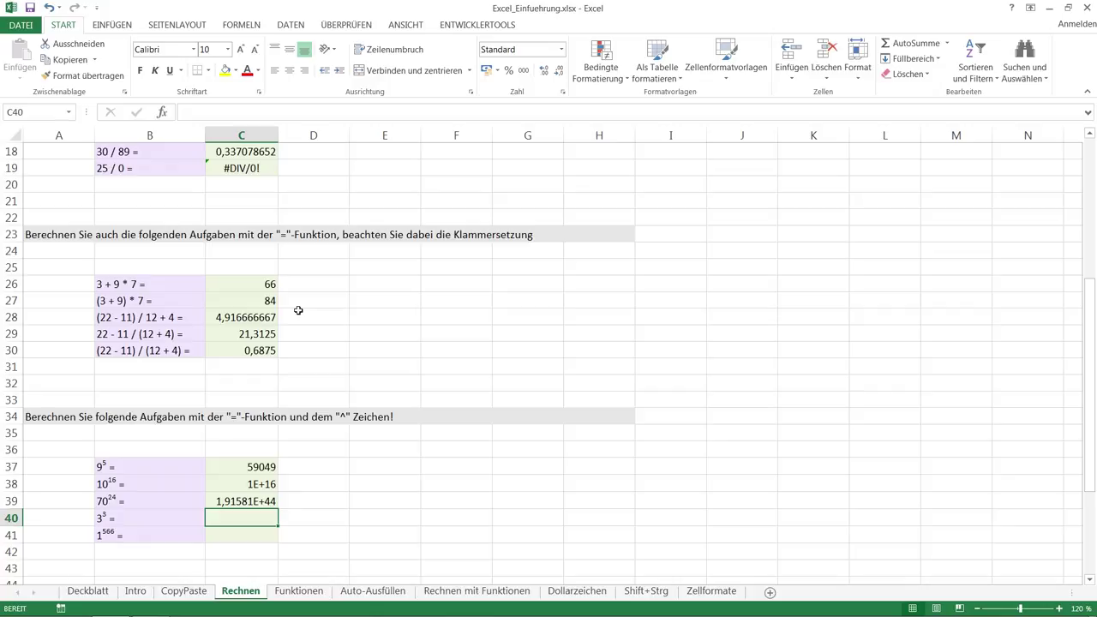
- Enter =3^3 in C40 and =1^566 in C41, showing 27 and 1
text(=)
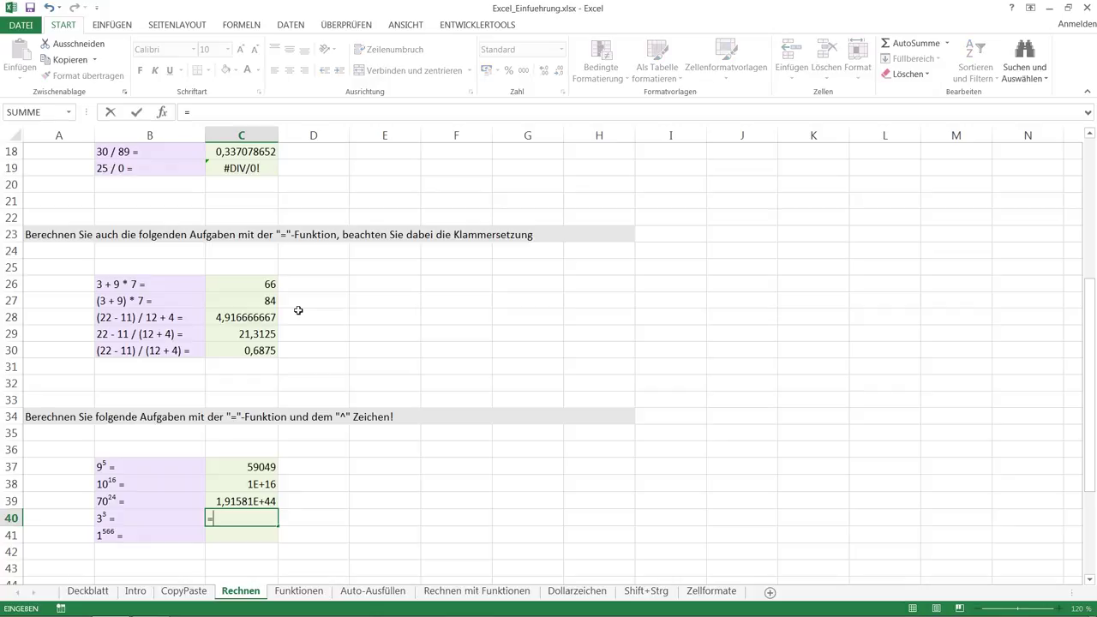
text(3^3)
key(Return)
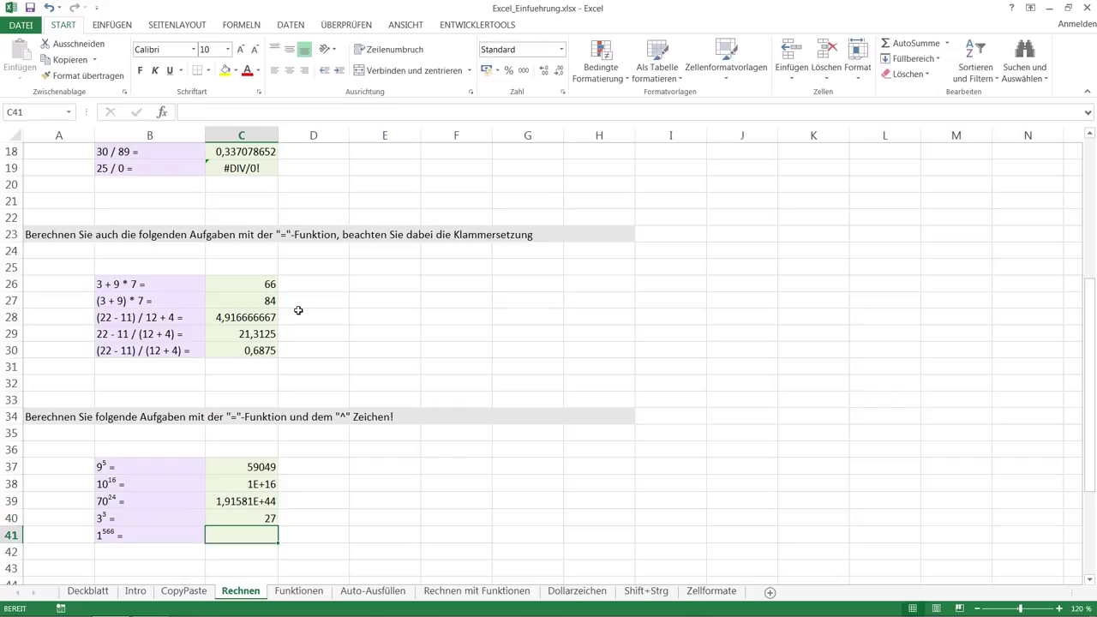
text(=1)
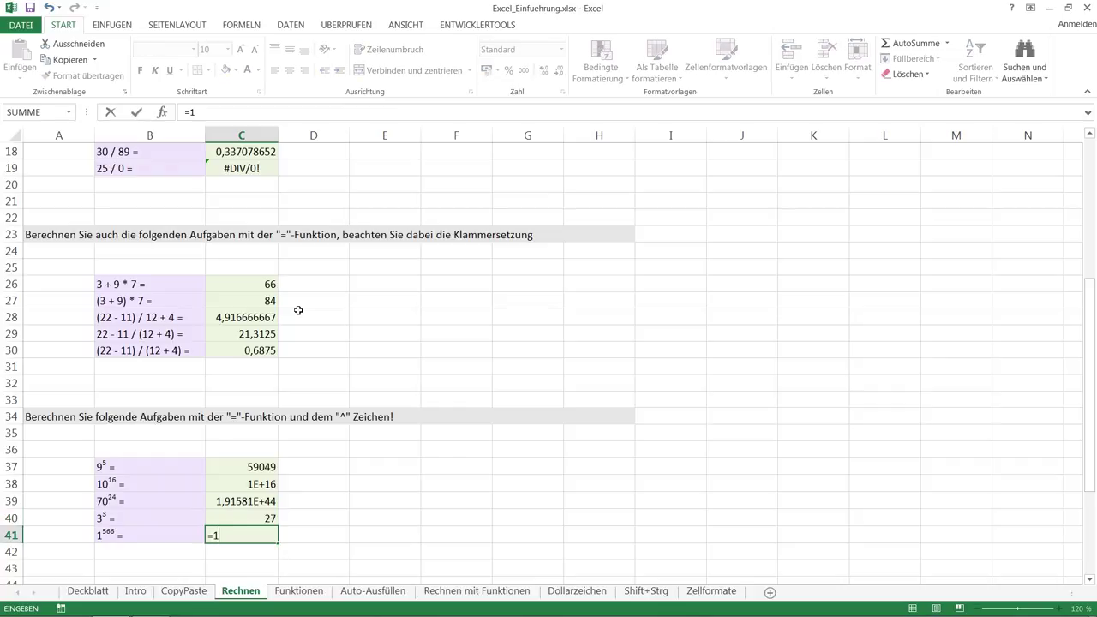
text(^566)
key(Return)
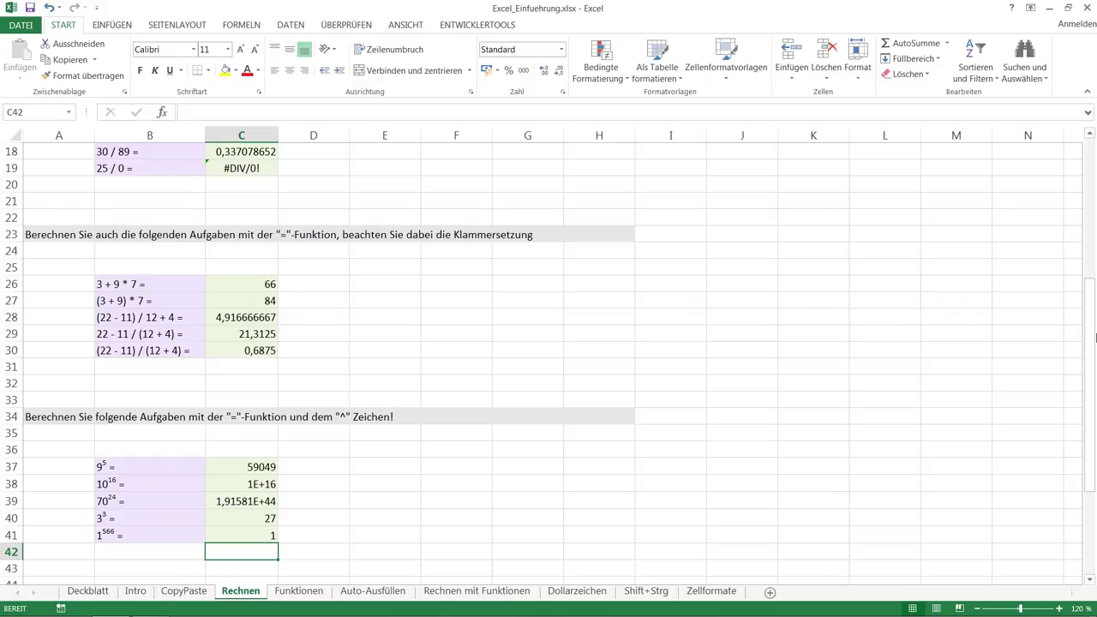
- Scroll down to the Zellbezüge section and select result cell F48
drag(1094, 334, 1093, 415)
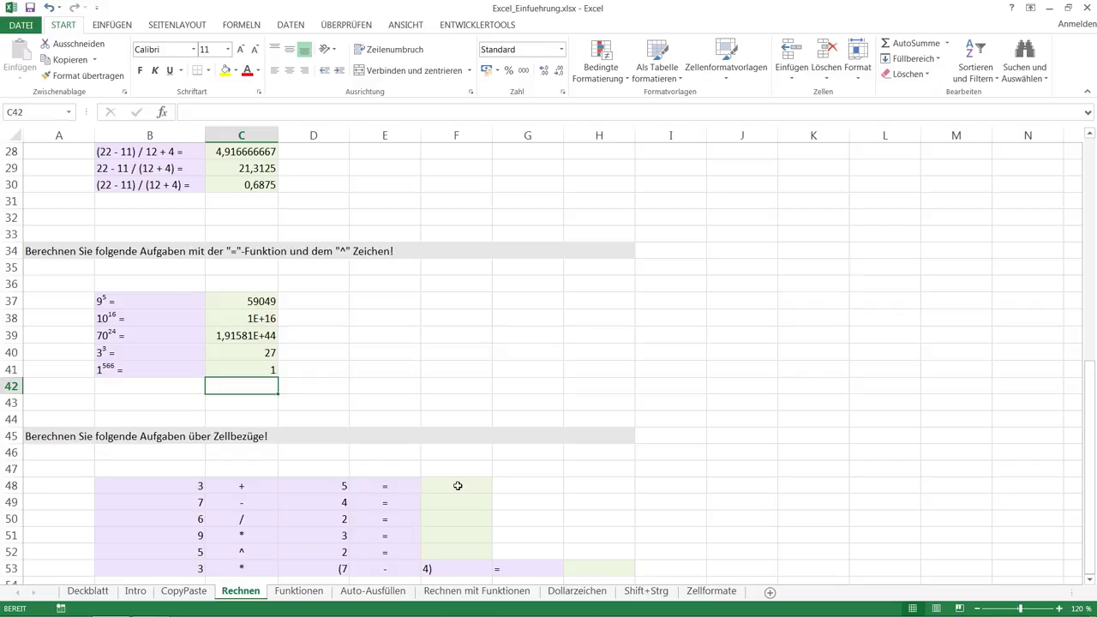
click(458, 486)
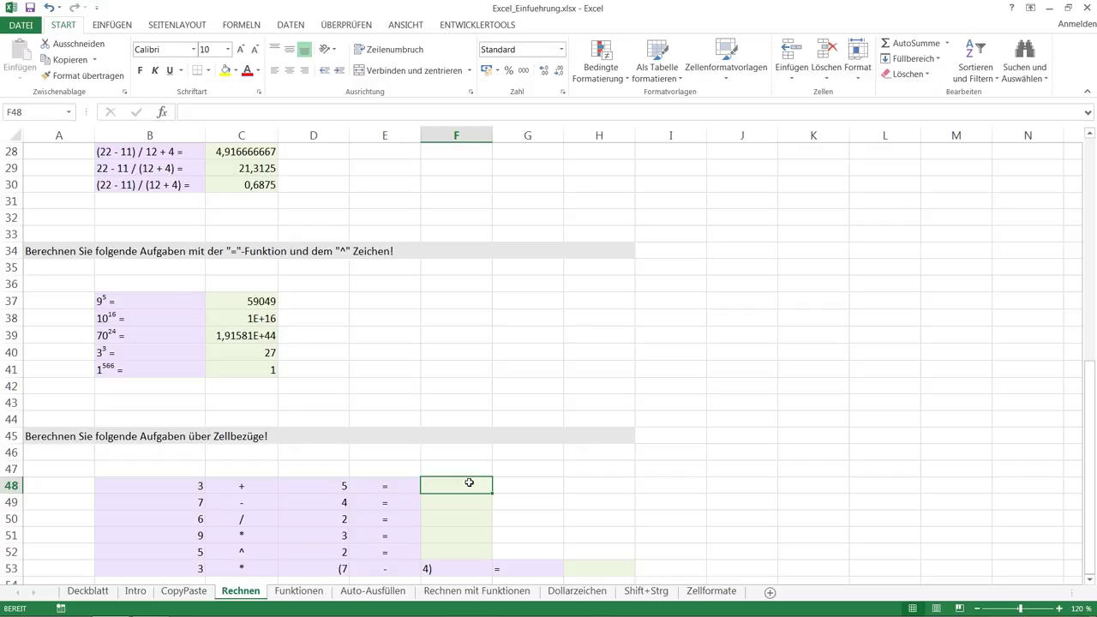
- Build the formula =B48+D48 in F48 from cell references, showing 8
text(=3+5)
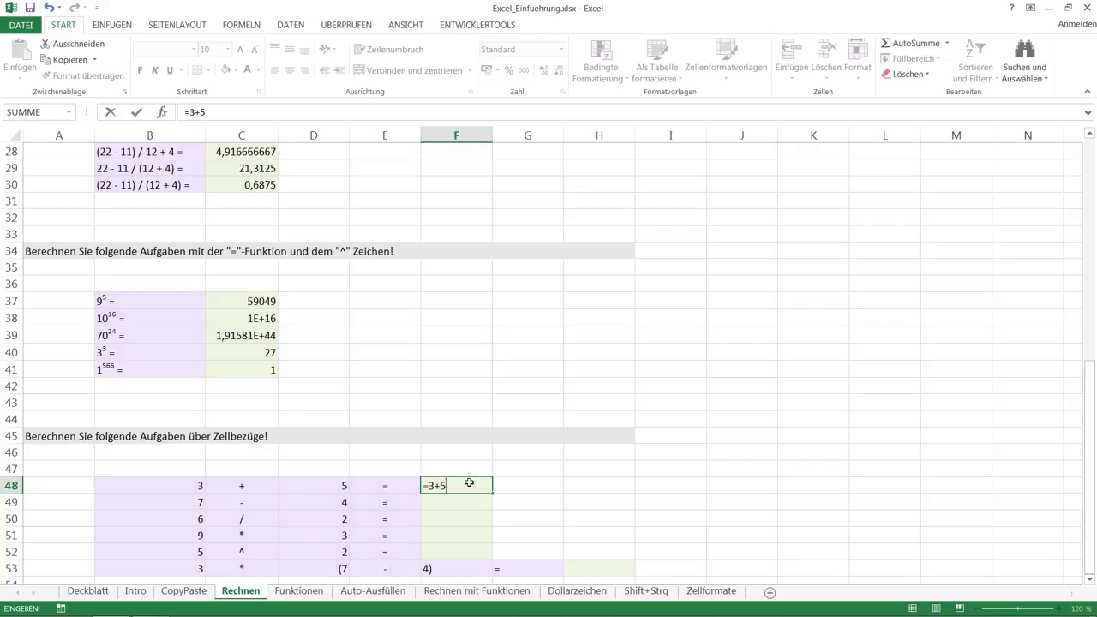
key(BackSpace)
key(BackSpace)
key(BackSpace)
click(189, 485)
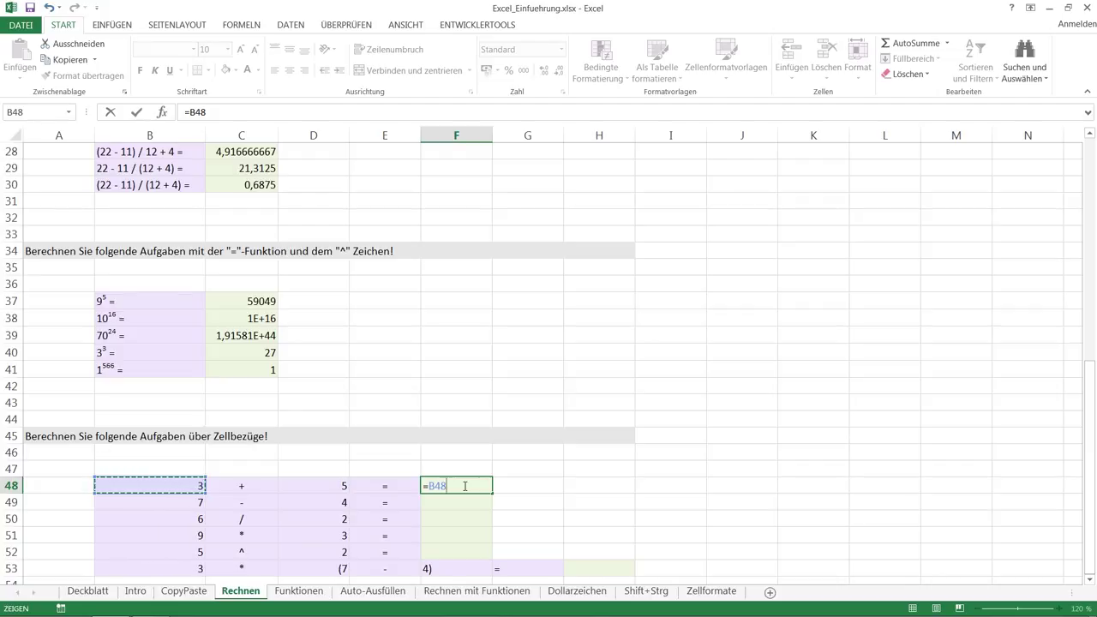
text(+)
click(322, 485)
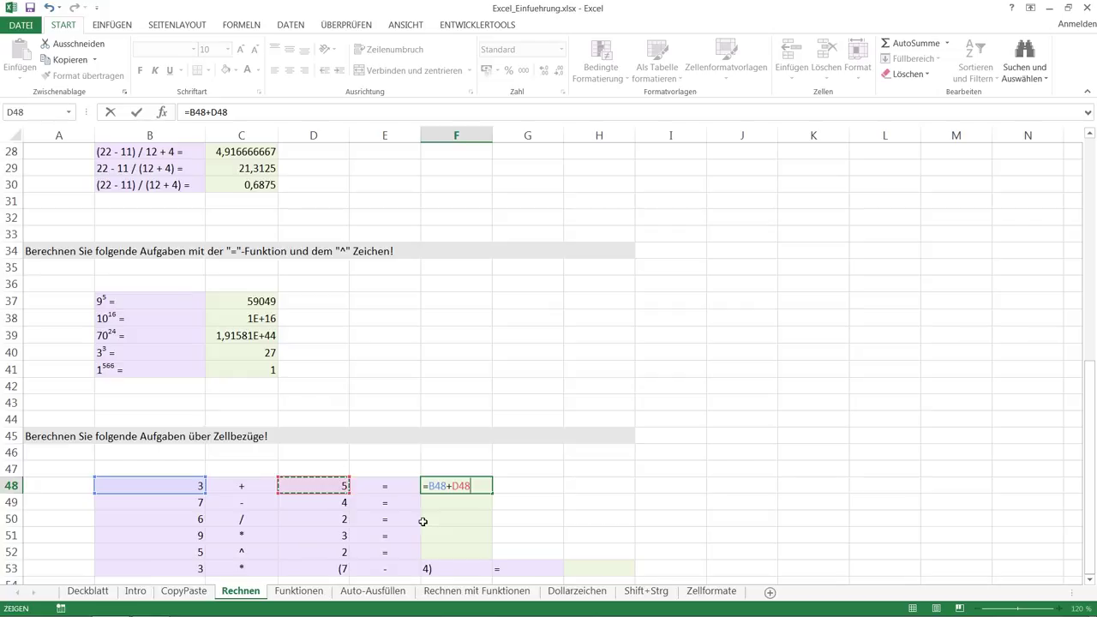
key(Return)
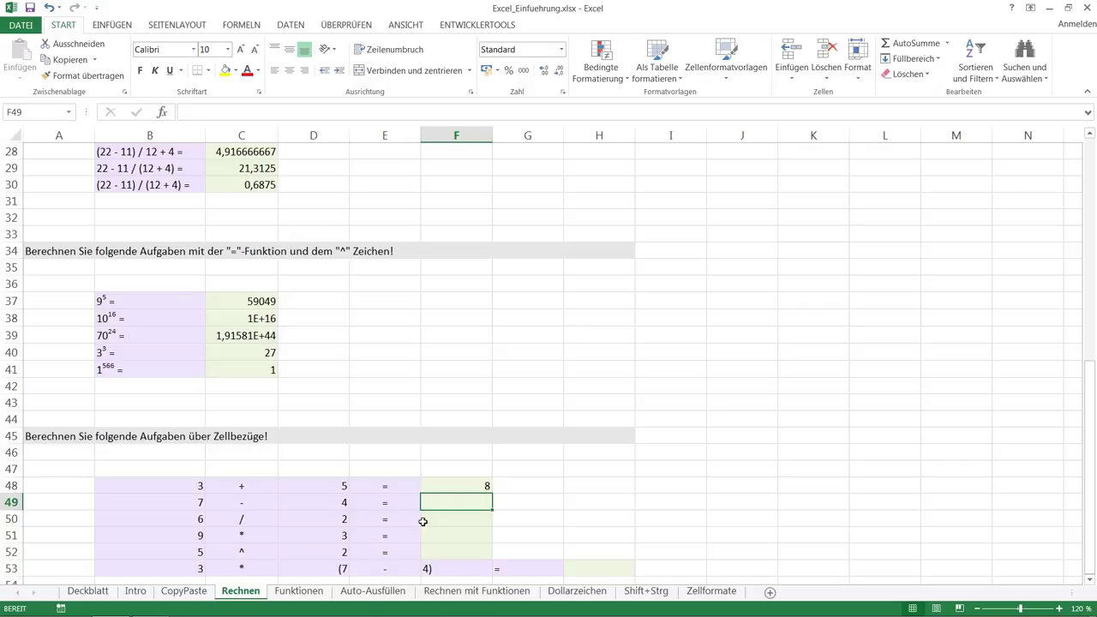
- Enter =B49-D49 in F49 by clicking the cells, giving 3 for 7 − 4
text(=)
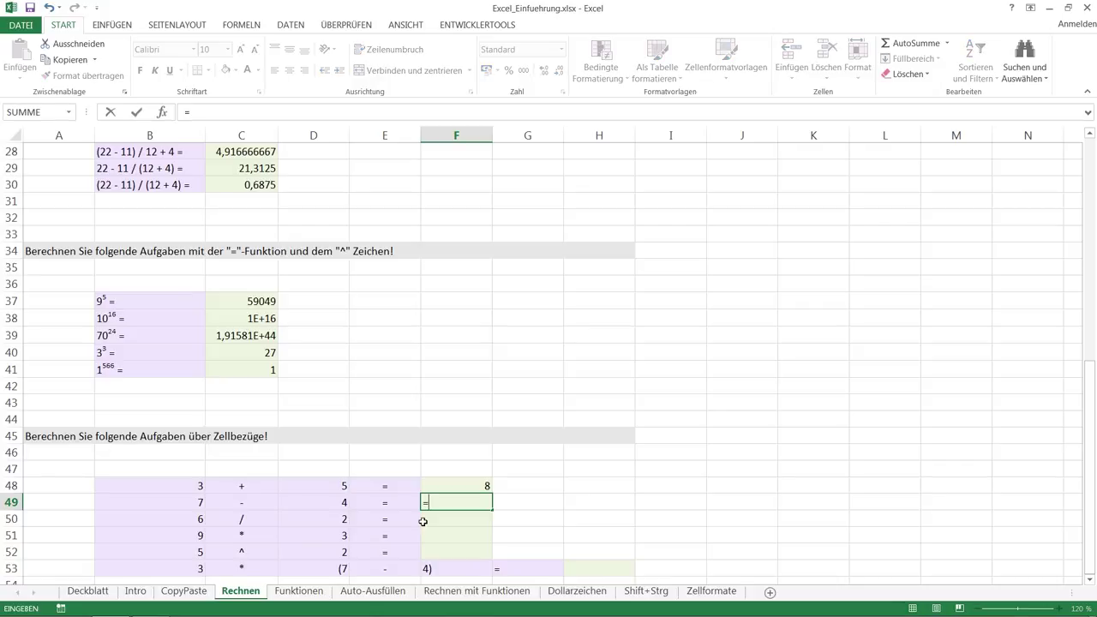
click(191, 503)
text(-)
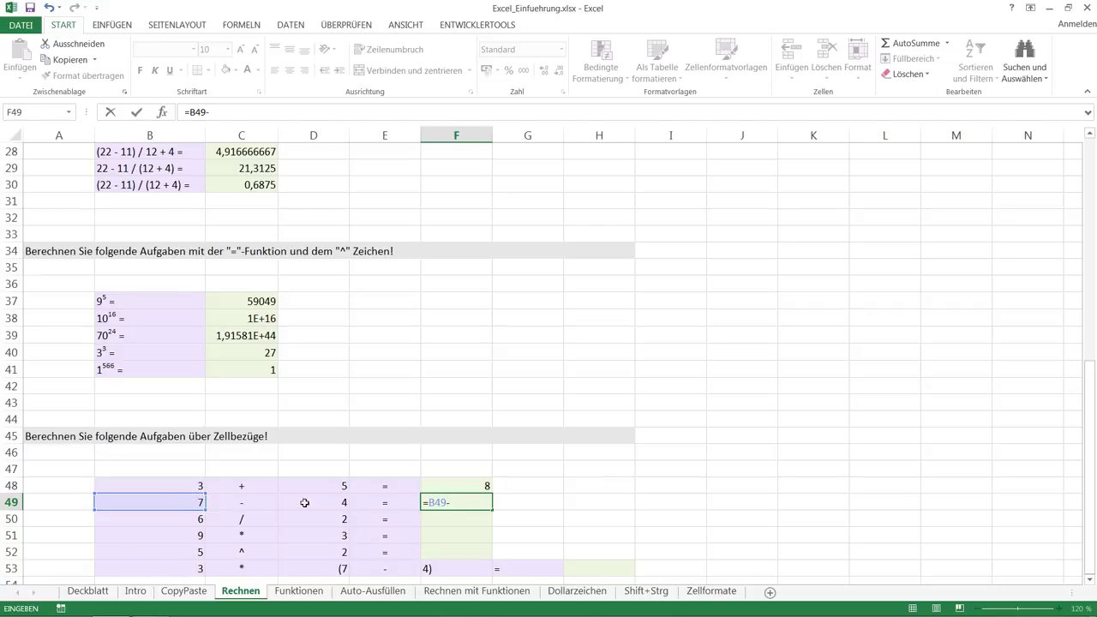
click(319, 503)
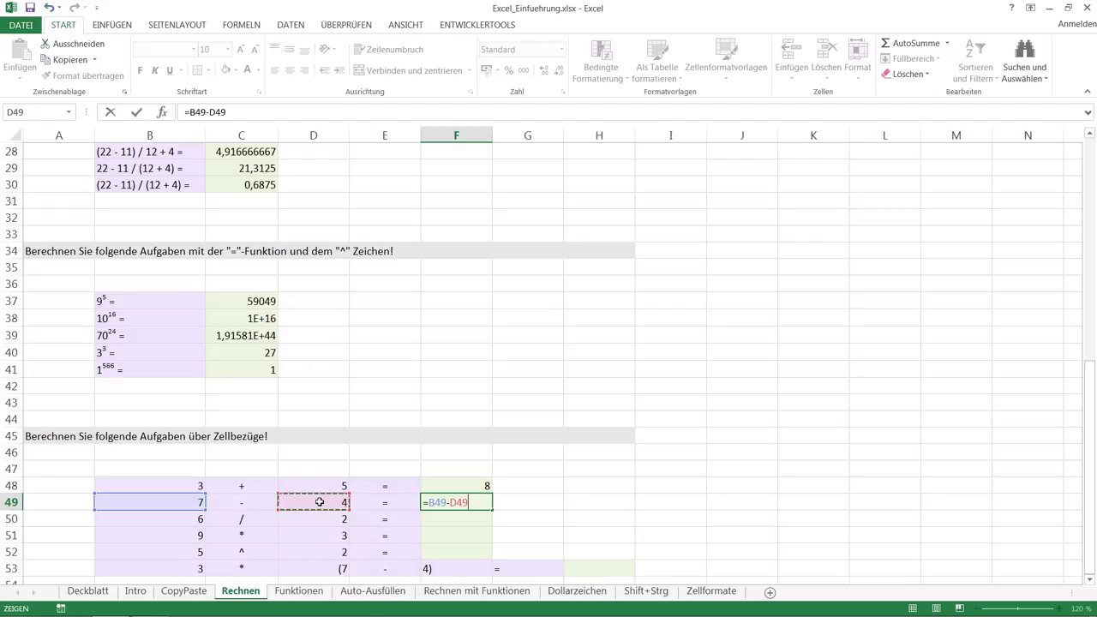
key(Return)
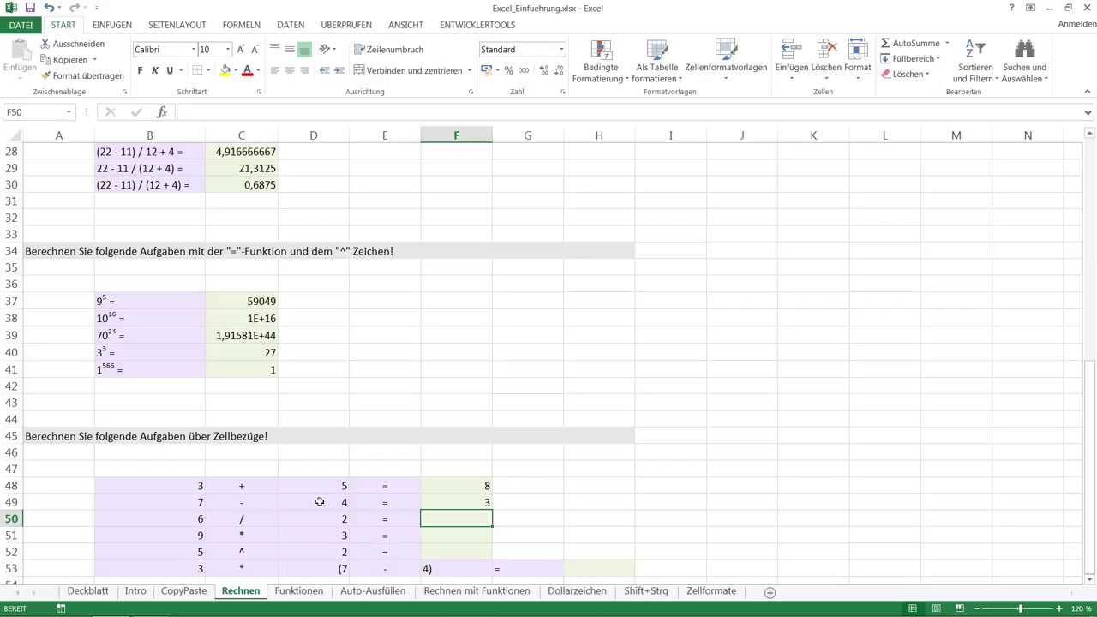
- Type =b50/d50 in F50 to divide B50 by D50, showing 3
text(=)
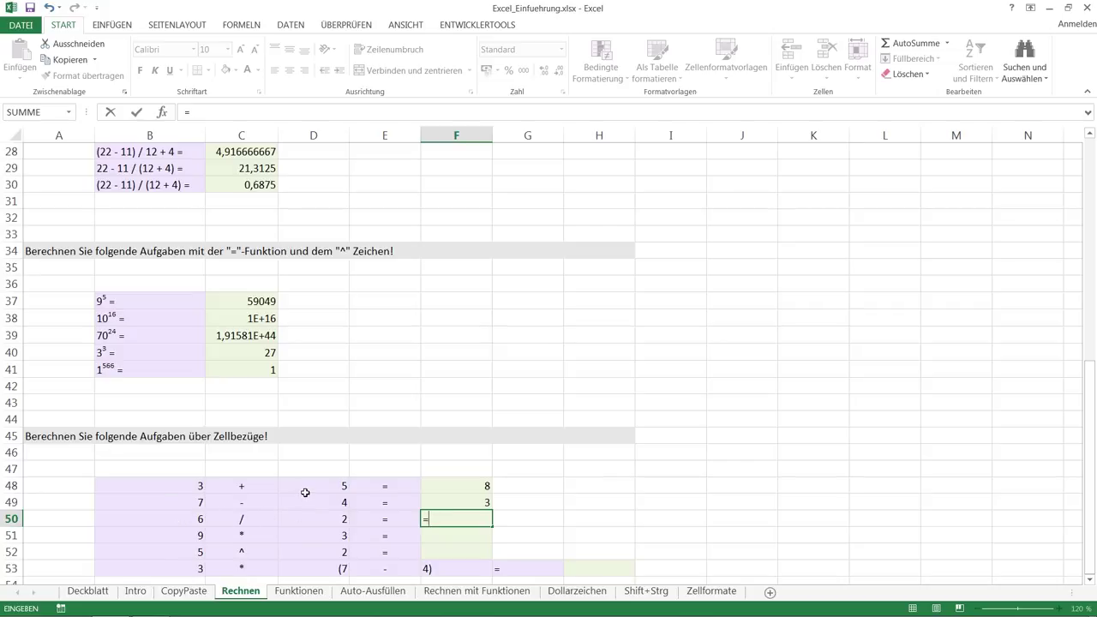
text(b)
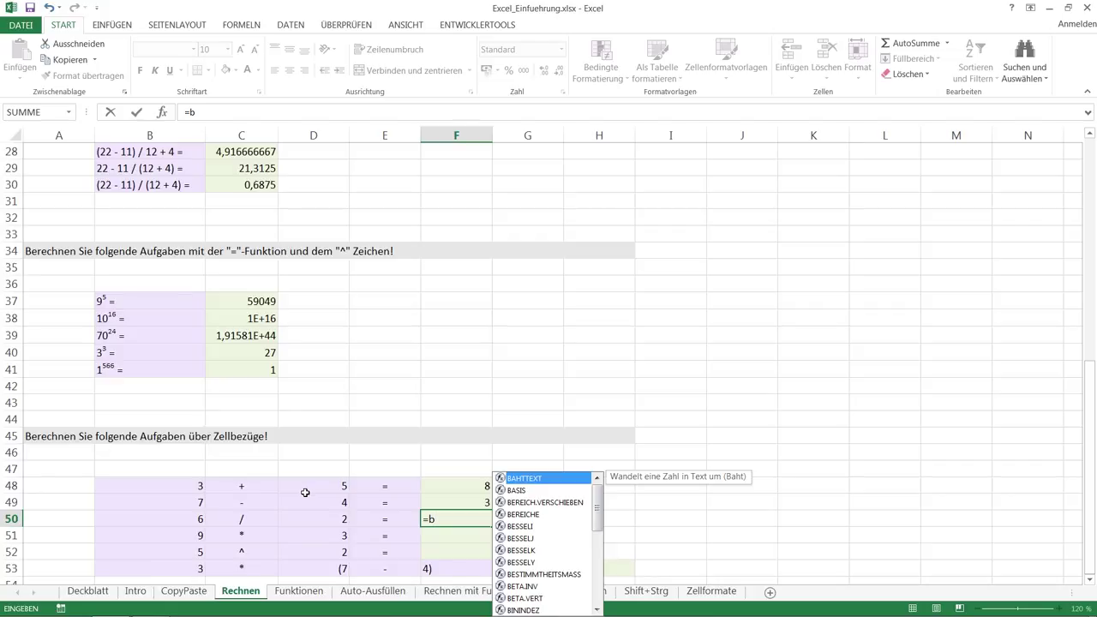
text(50)
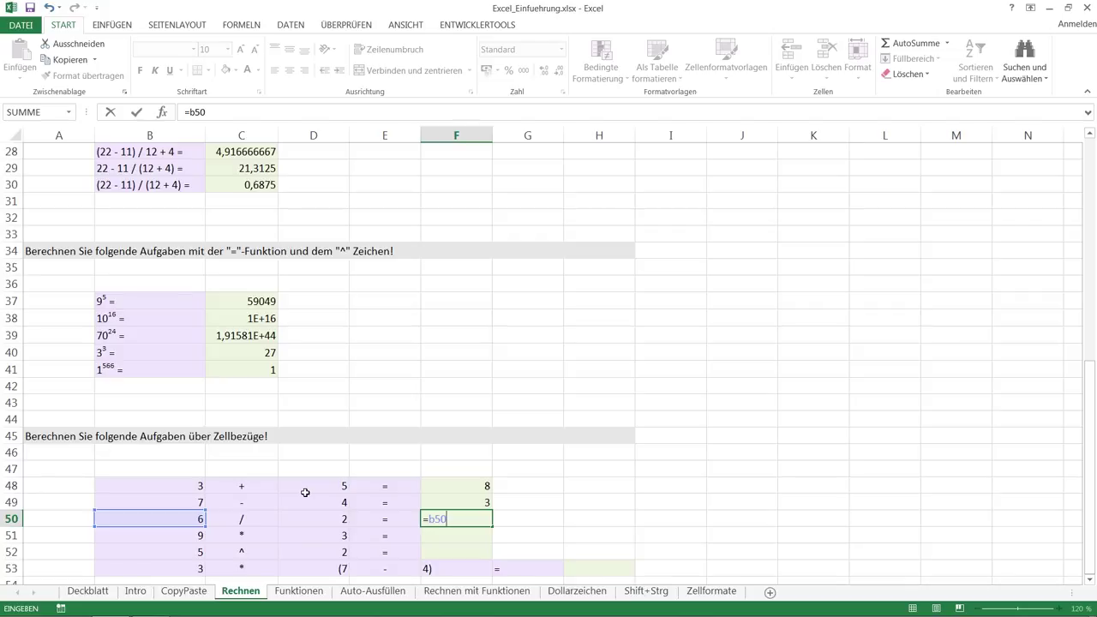
text(/)
text(d50)
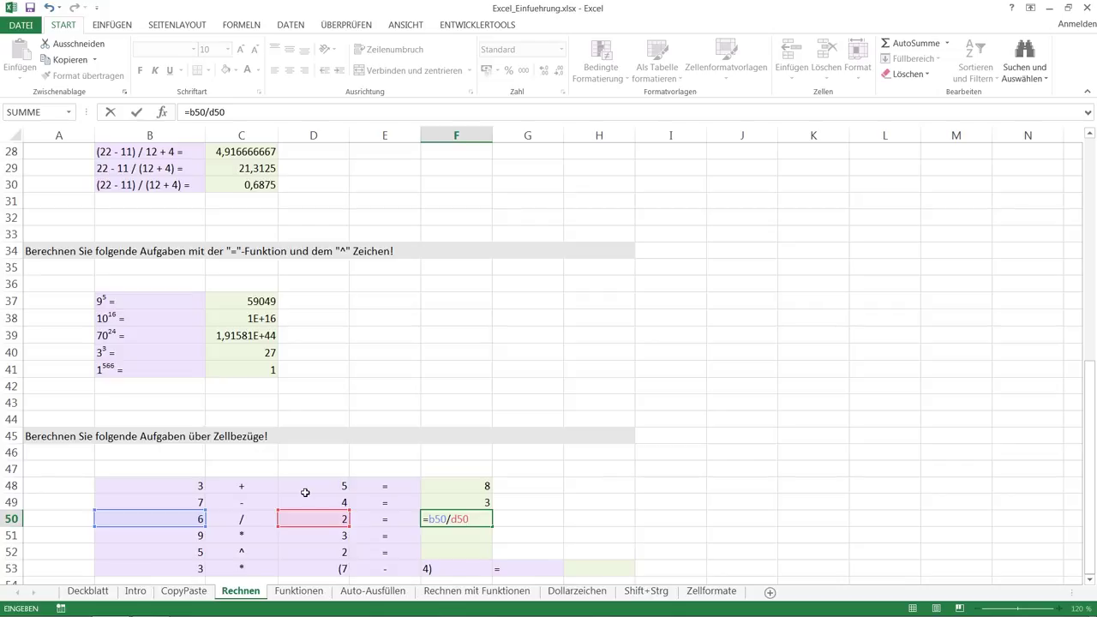
key(Return)
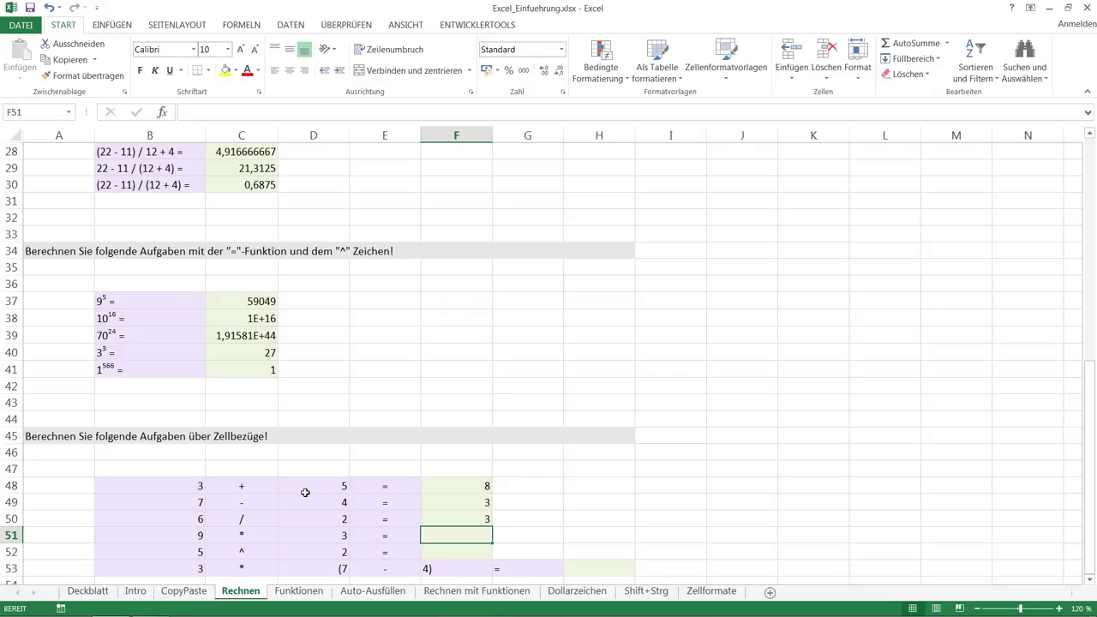
- Type =b51*d51 in F51 so it shows 27 for 9 × 3
text(=)
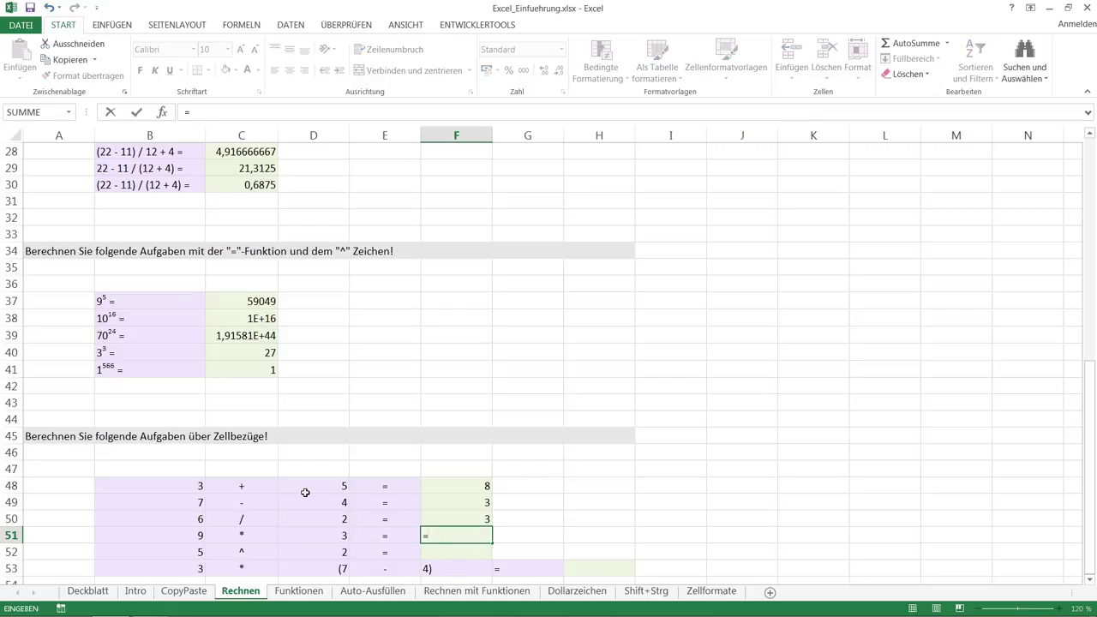
text(b51)
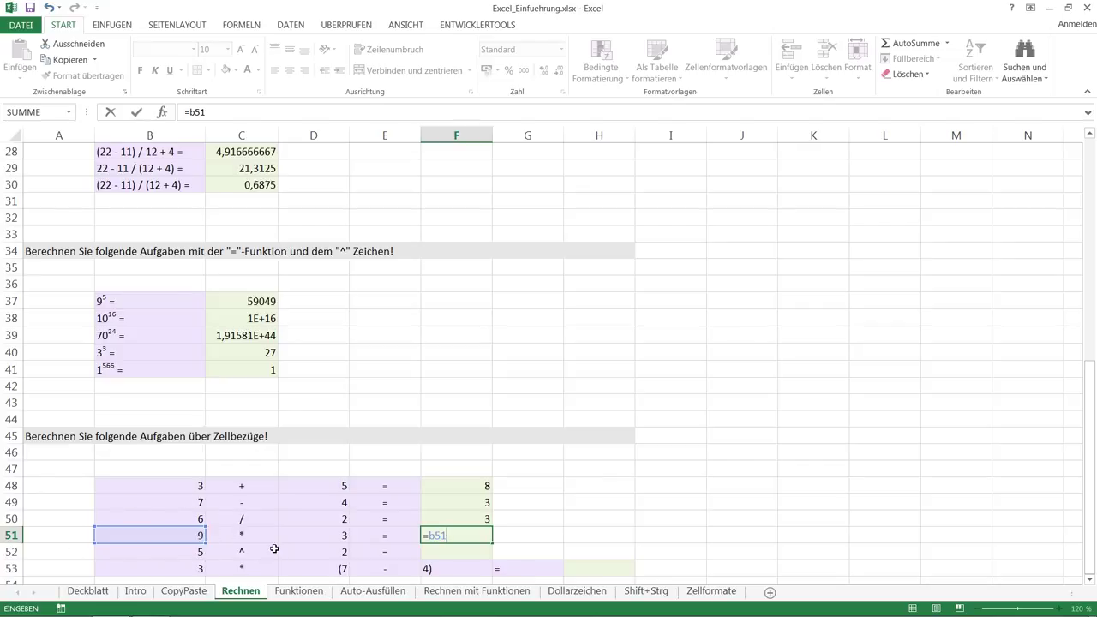
text(*)
text(d51)
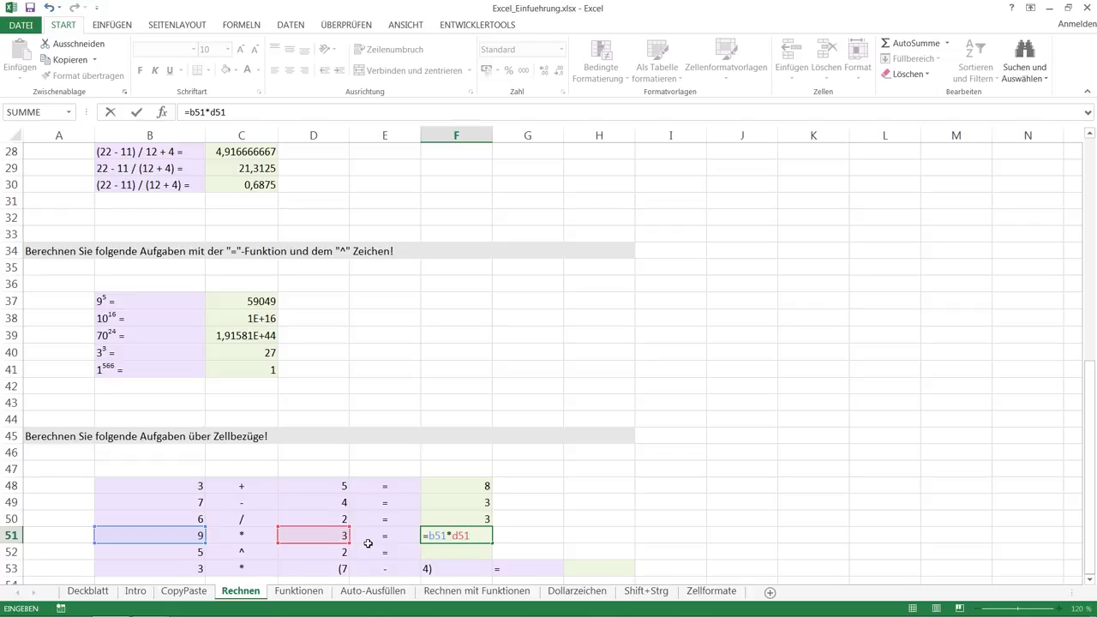
key(Return)
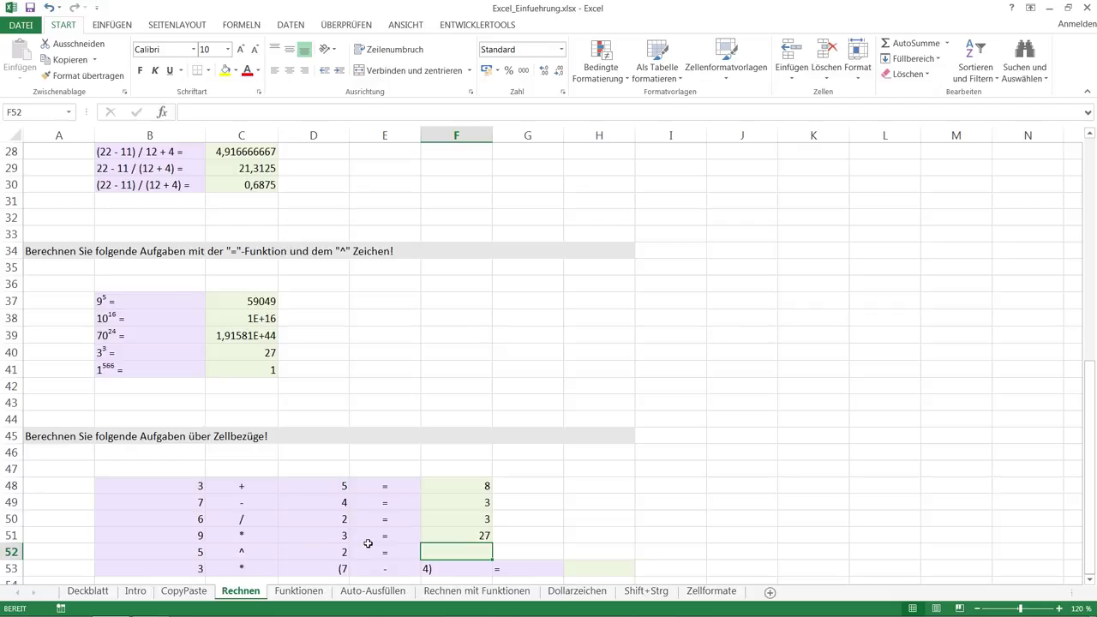
- Start the F52 formula with = and a reference to the base 5 in B52
text(=)
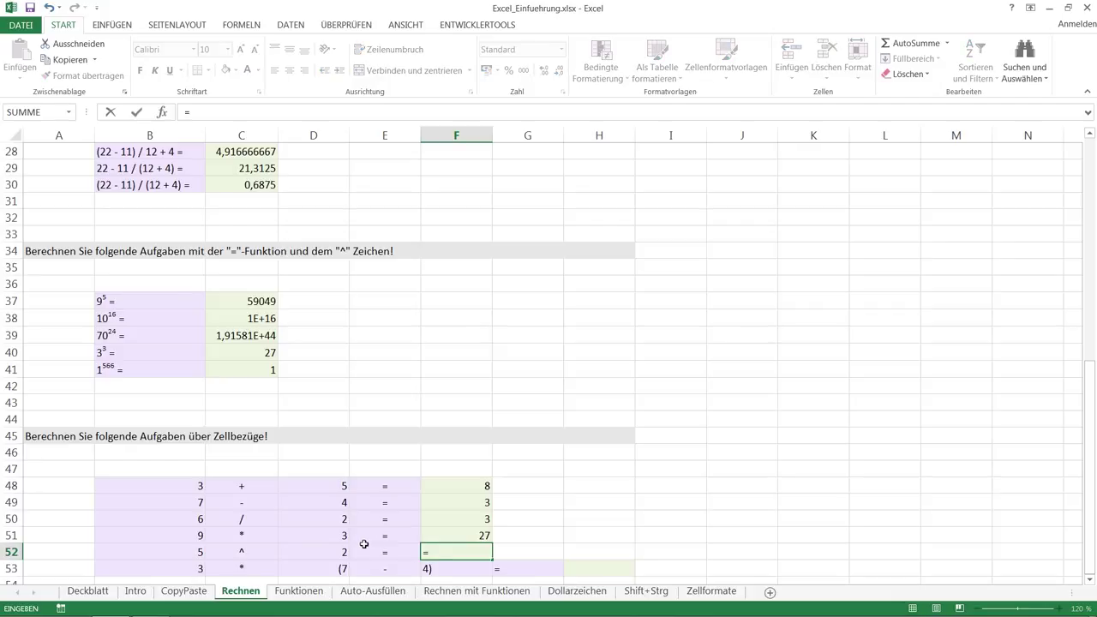
click(187, 552)
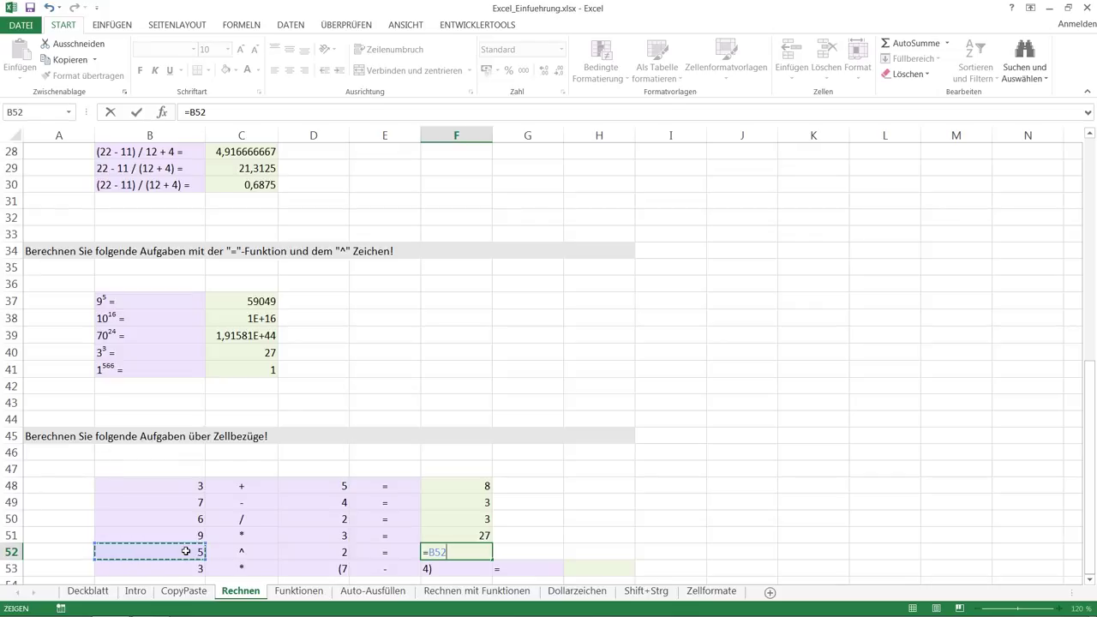
click(314, 550)
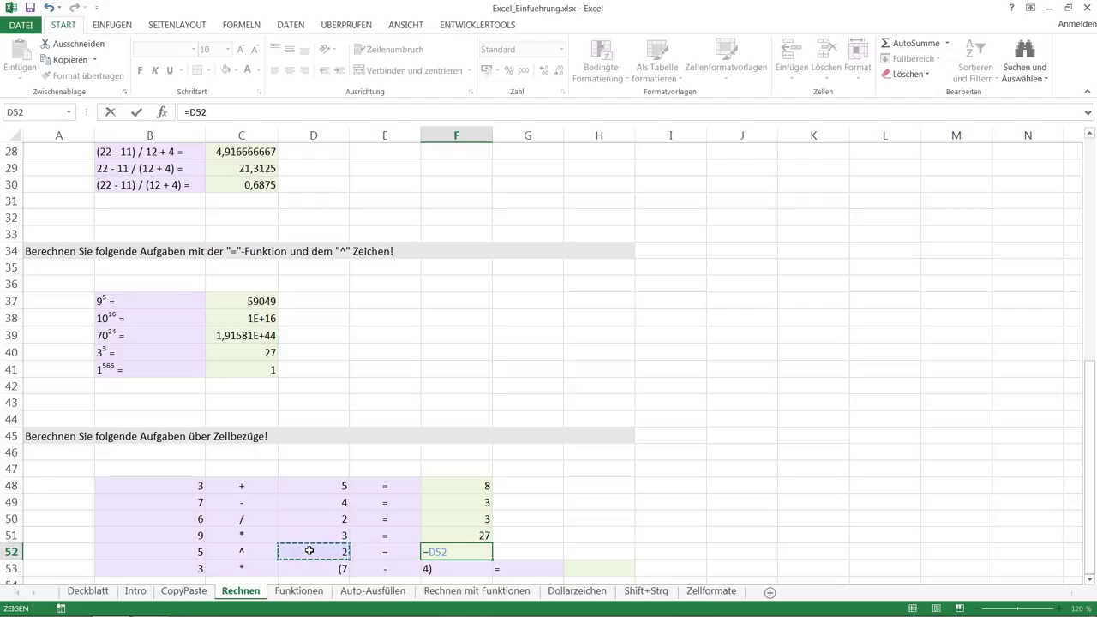
click(314, 519)
click(411, 367)
click(205, 267)
click(216, 452)
click(313, 552)
click(265, 535)
click(314, 535)
click(242, 520)
click(201, 552)
click(284, 552)
click(177, 547)
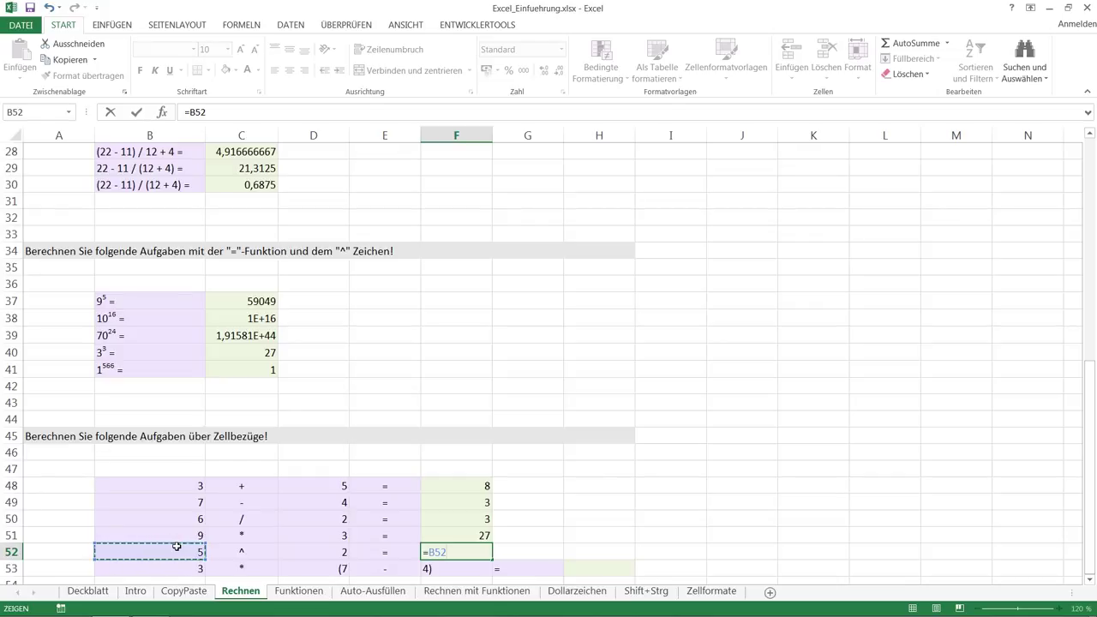
- Finish F52 as =B52^D52, raising 5 to the power of 2 for 25
text(^d)
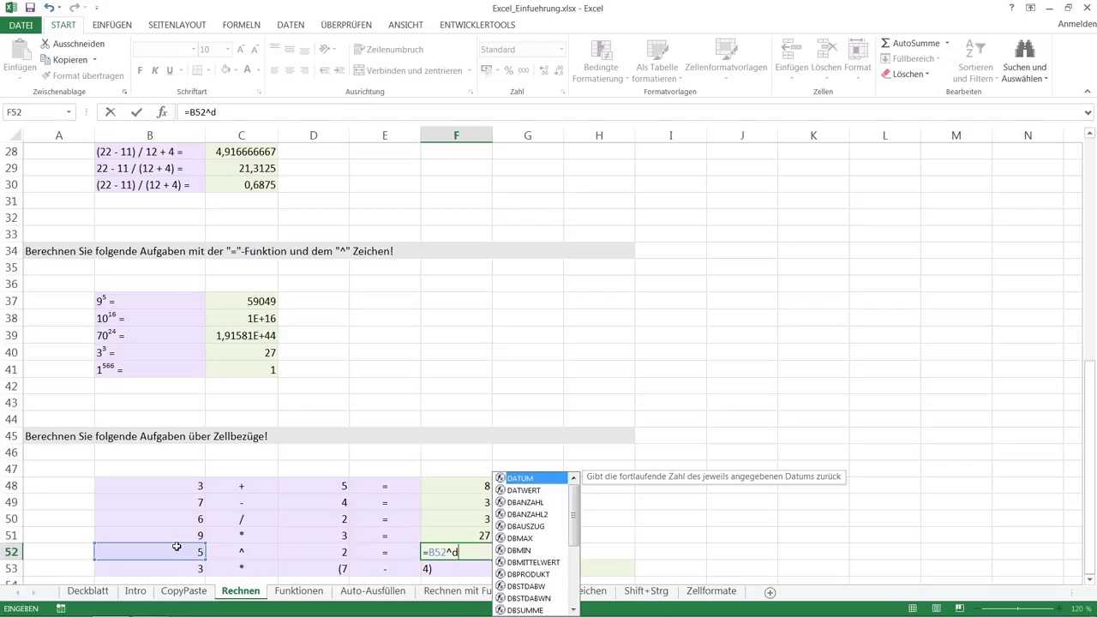
text(52)
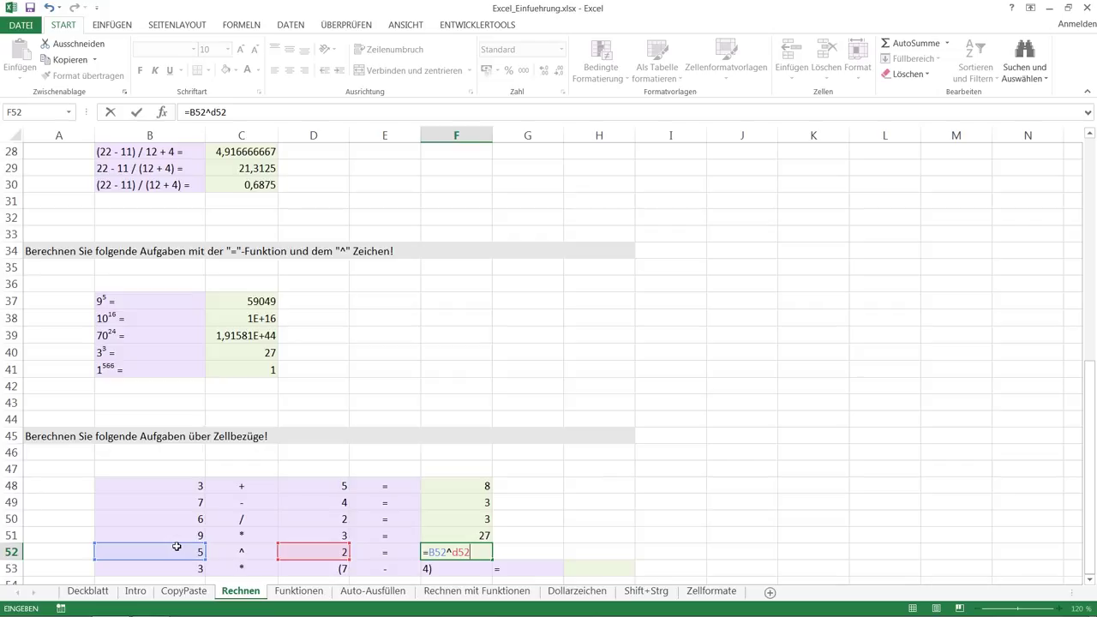
click(313, 552)
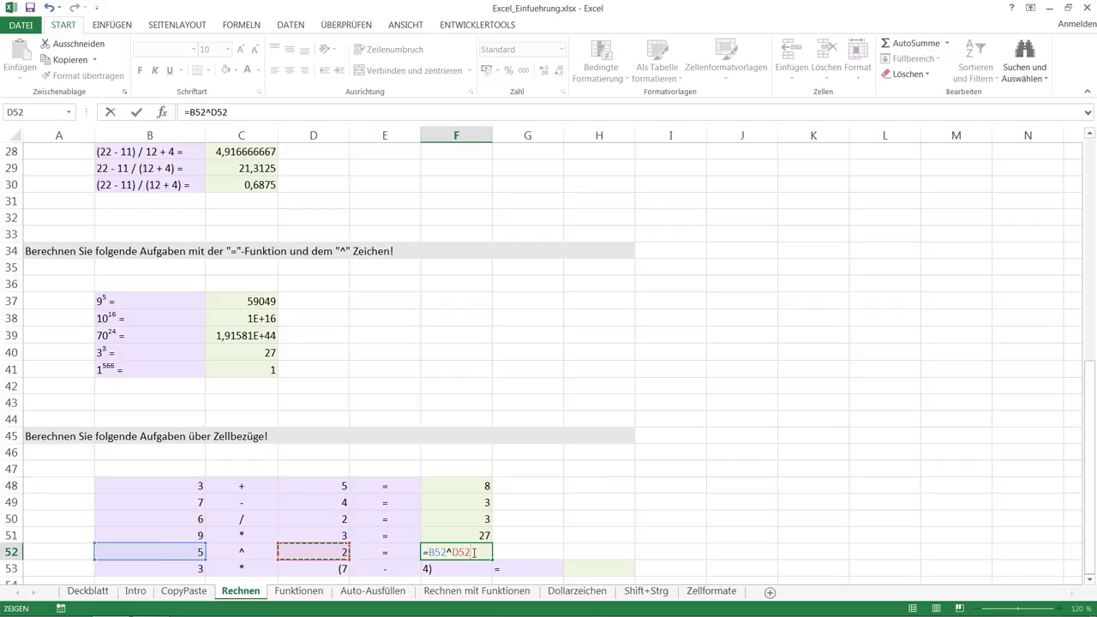
key(BackSpace)
key(BackSpace)
key(BackSpace)
key(BackSpace)
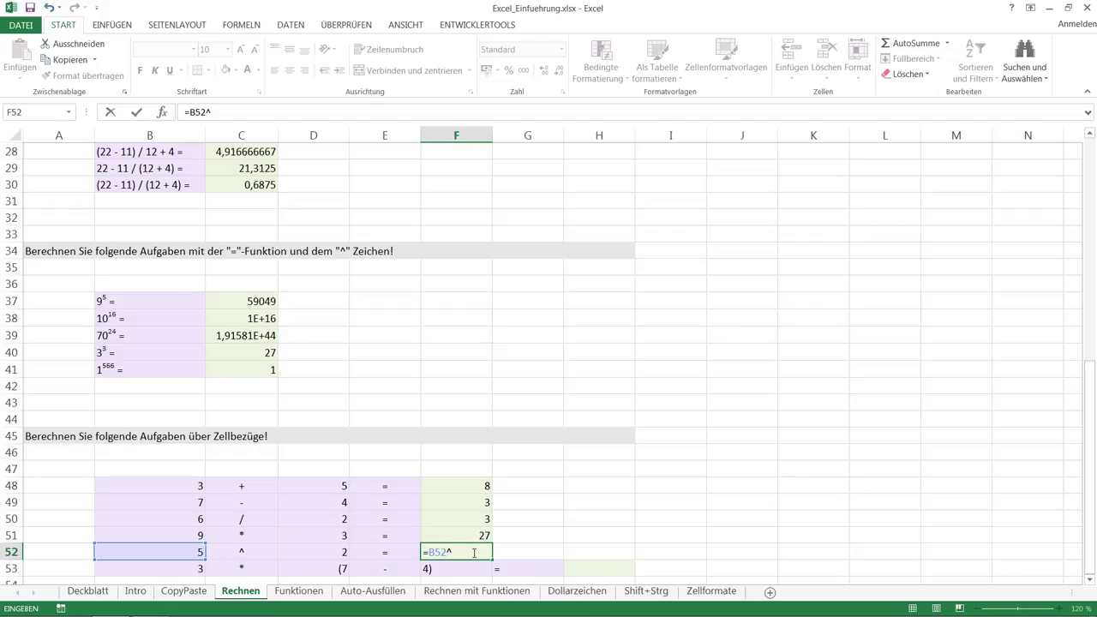
click(319, 551)
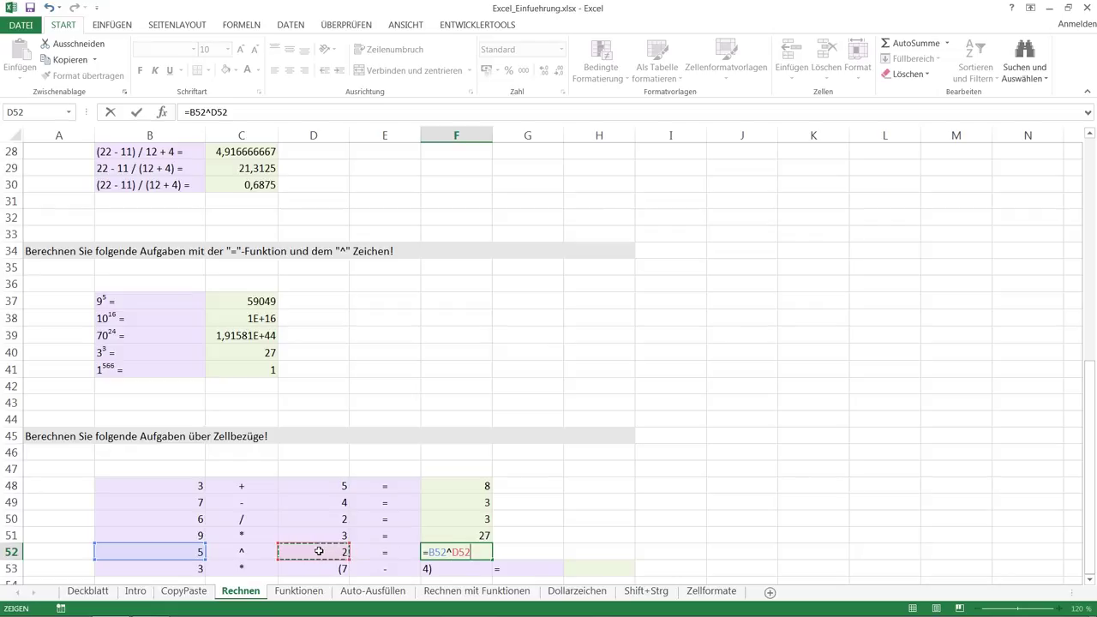
key(Return)
- Enter =B53*D53-F53 in H53, which returns #WERT! because of the bracketed values
key(Right)
key(Right)
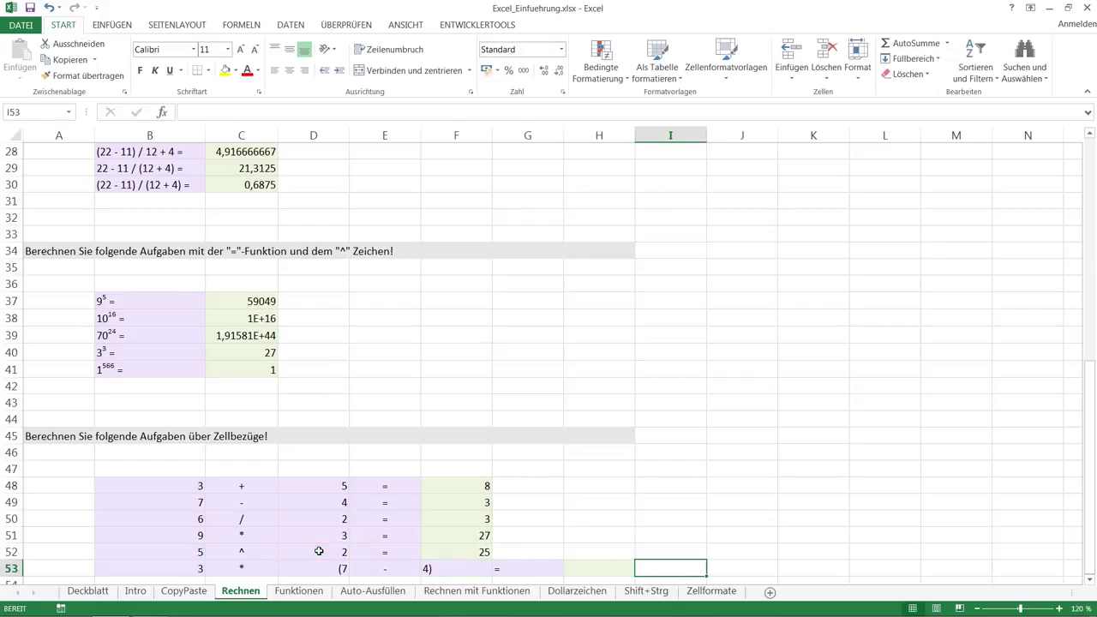
key(Left)
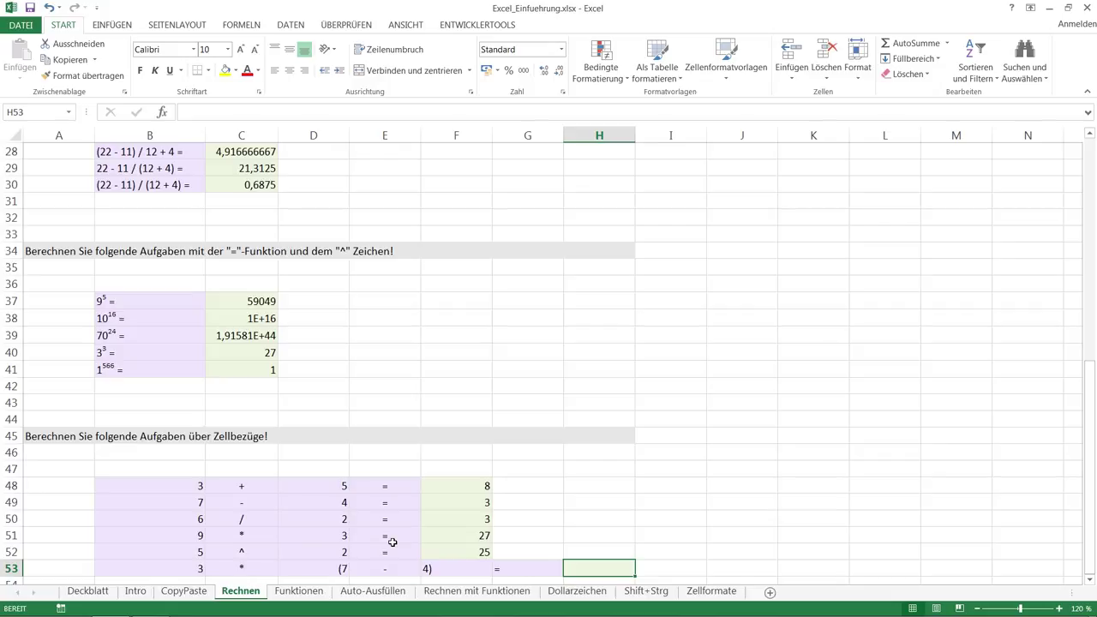
text(=)
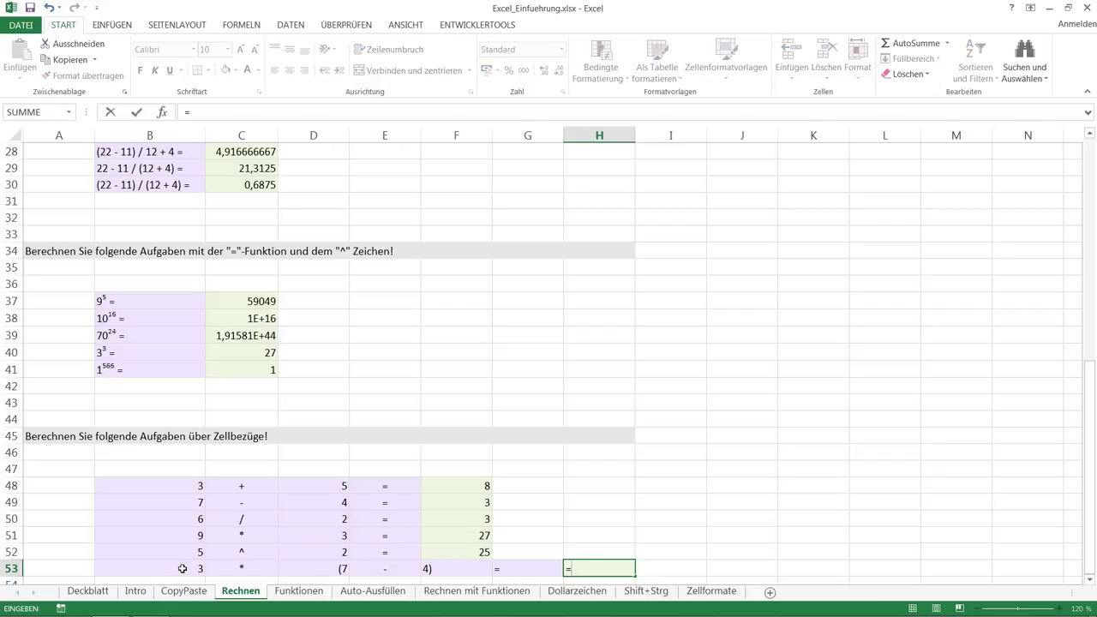
click(183, 569)
text(*)
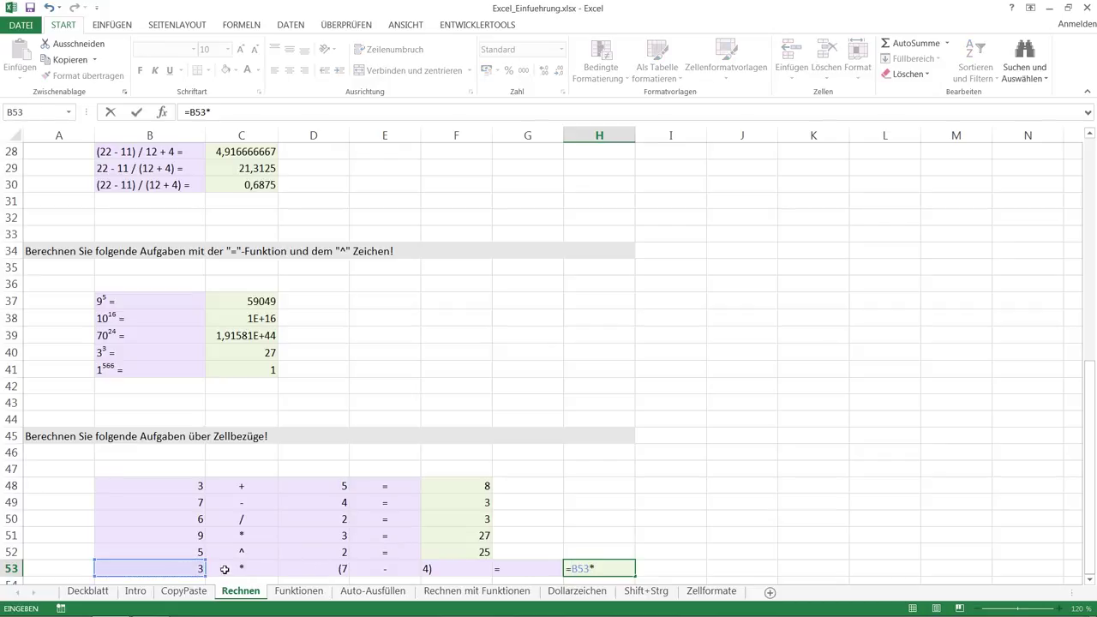
click(319, 570)
text(-)
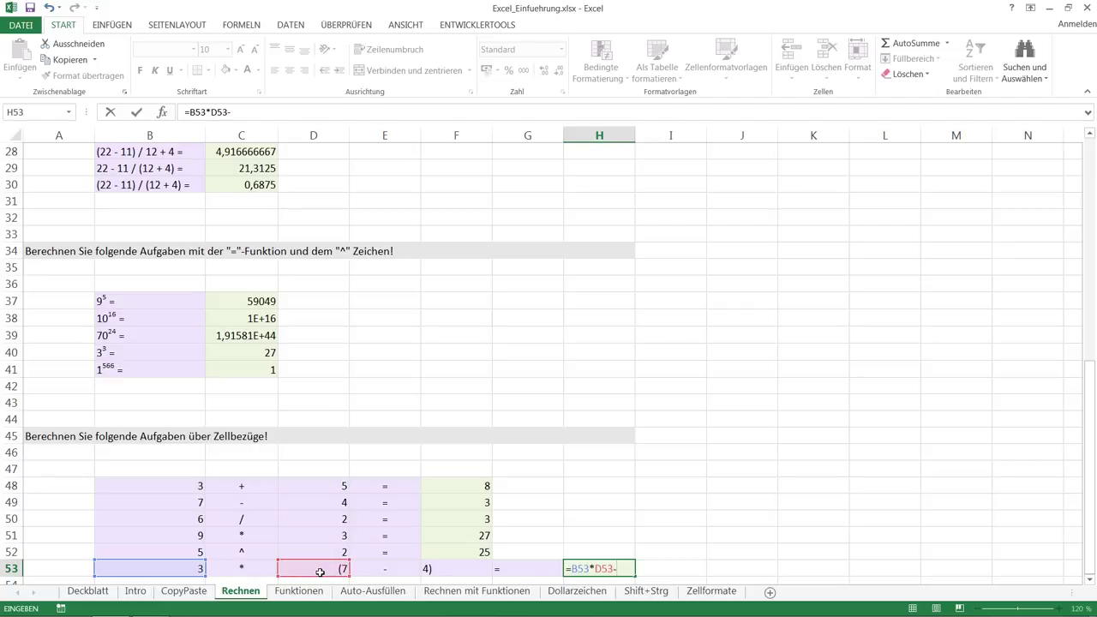
click(442, 568)
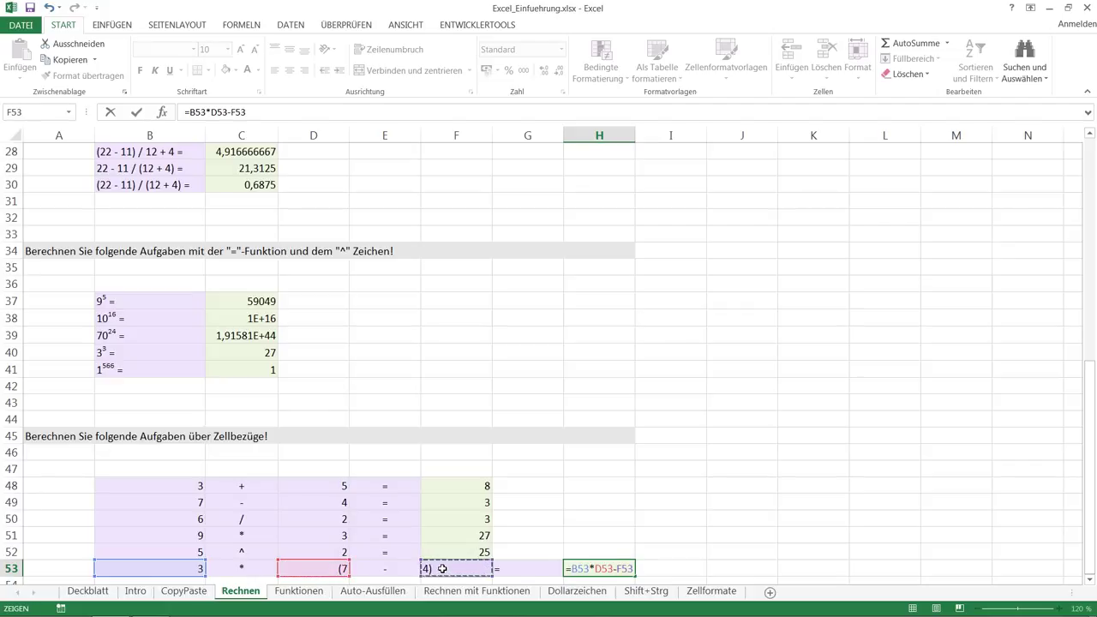
key(Return)
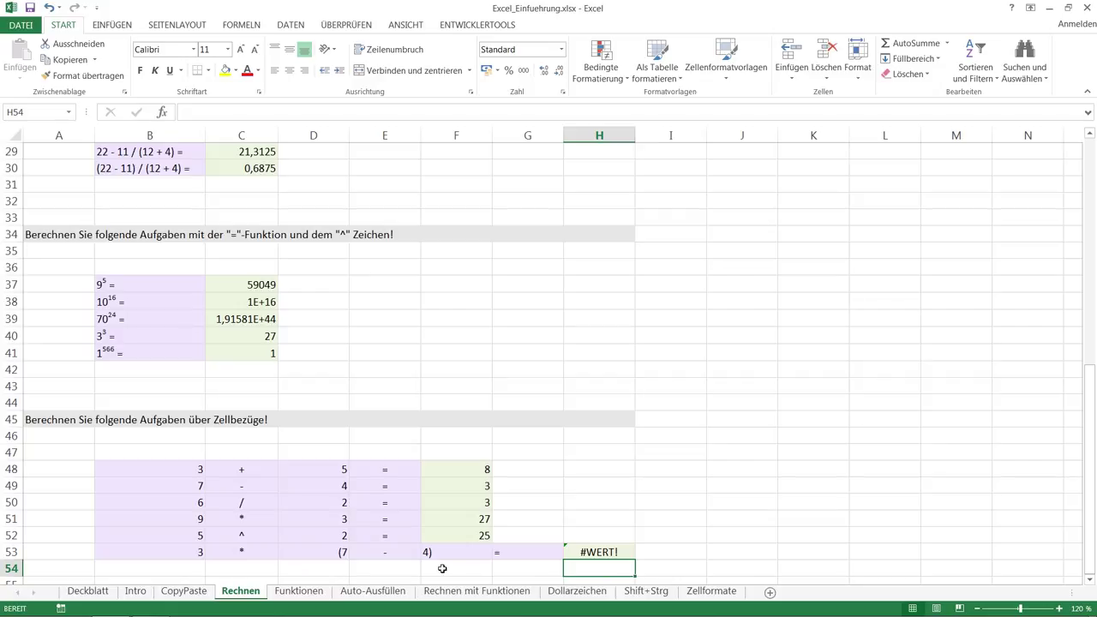
- Remove the brackets from D53 and F53, leaving 7 and 4 so H53 shows 17
double_click(341, 552)
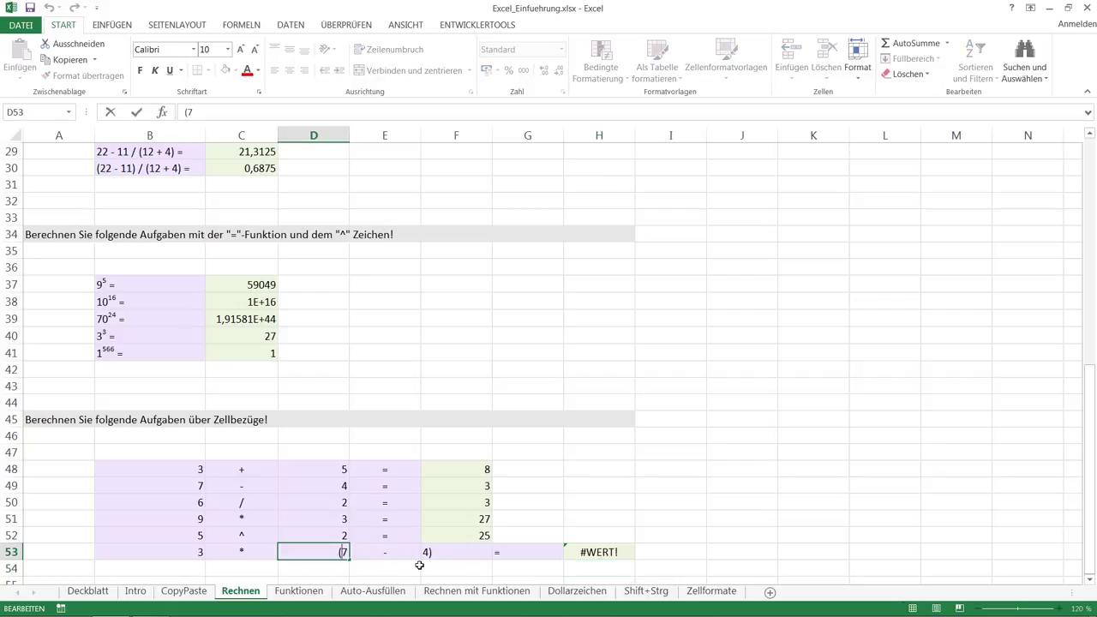
key(BackSpace)
key(Return)
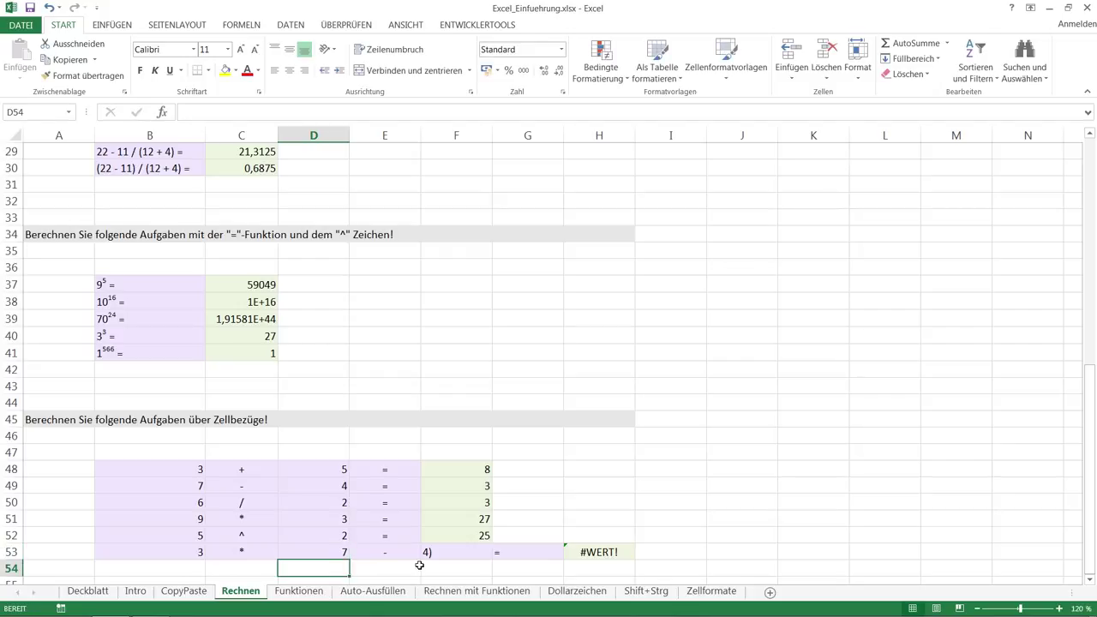
double_click(439, 552)
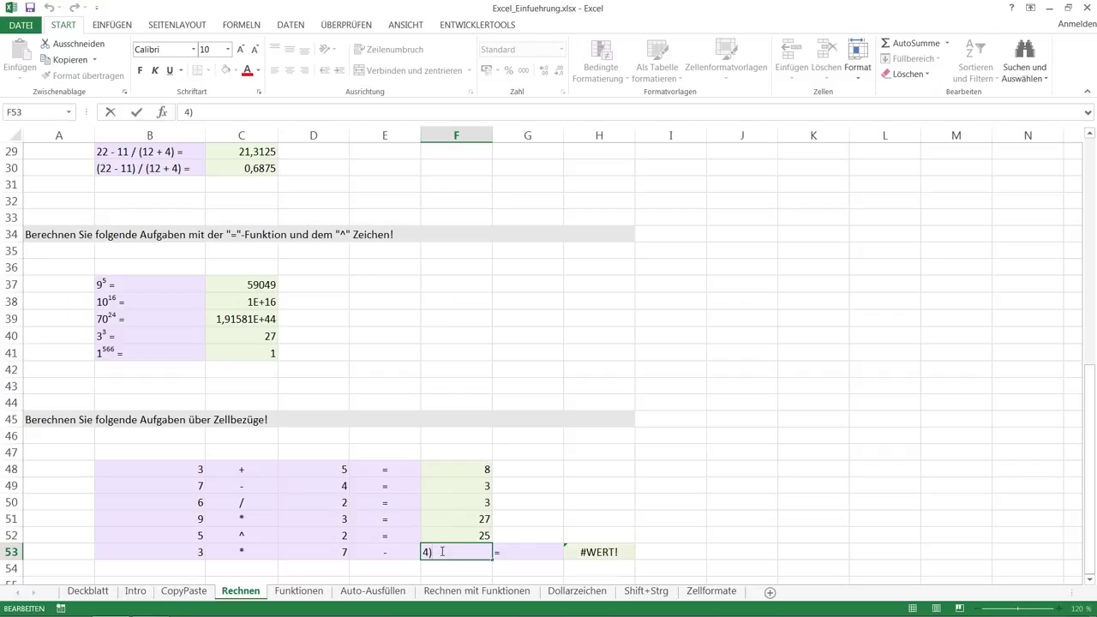
key(BackSpace)
key(Return)
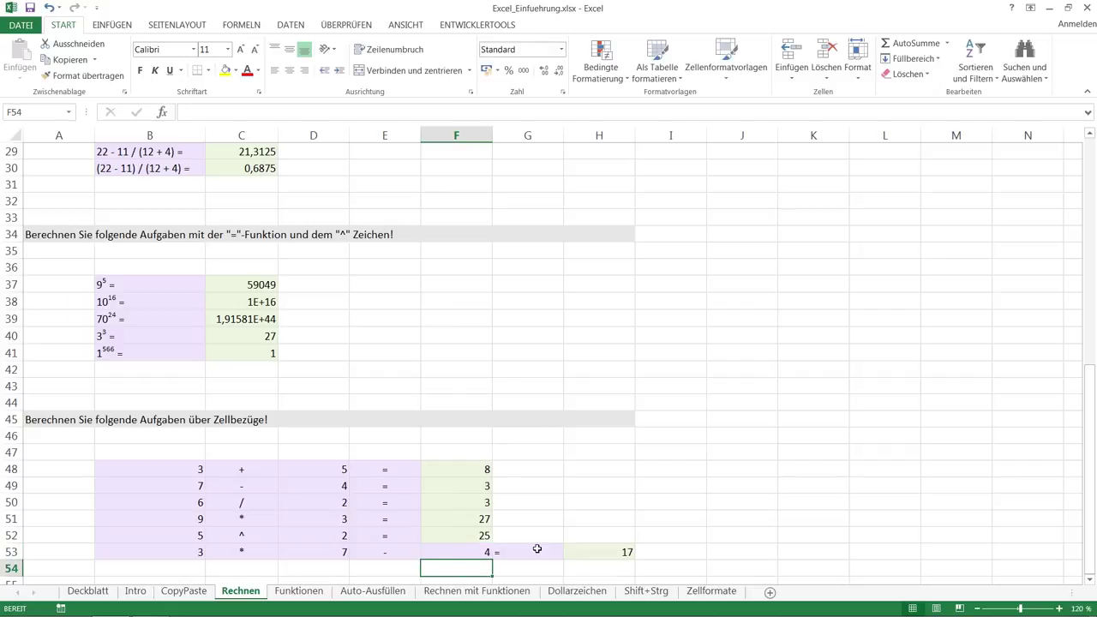
- Bracket the subtraction so H53 reads =B53*(D53-F53) and shows 9
click(611, 552)
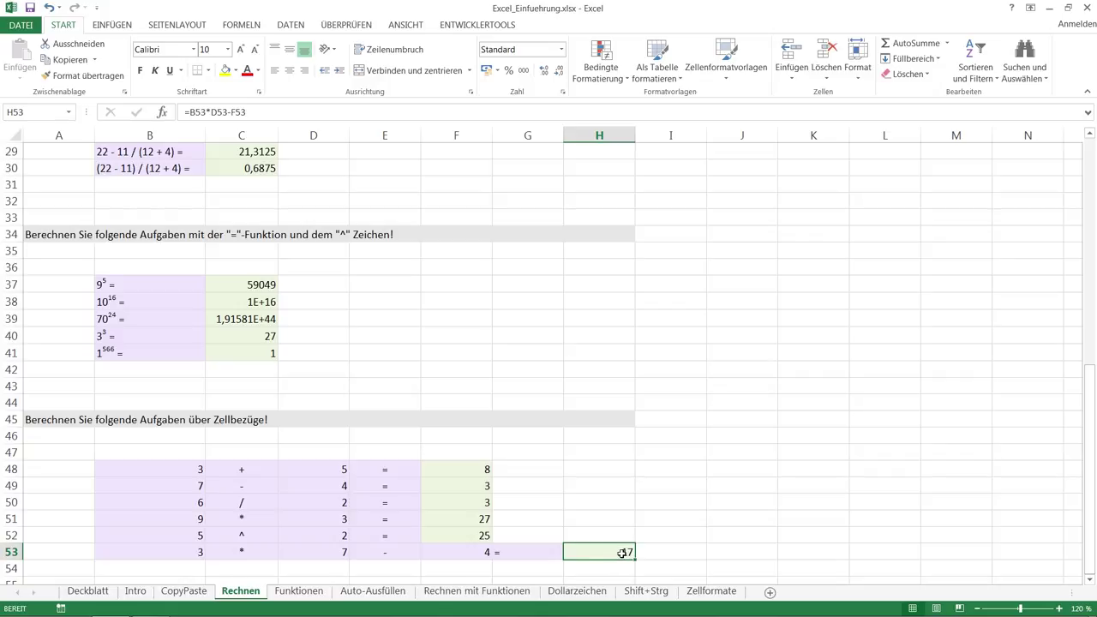
double_click(625, 552)
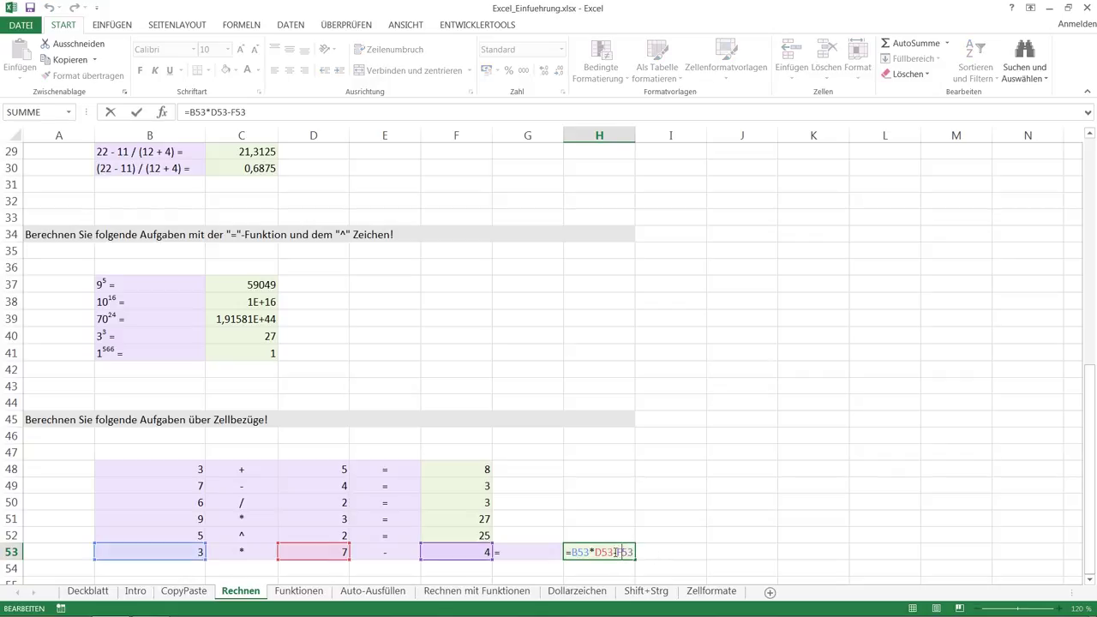
click(597, 552)
text(()
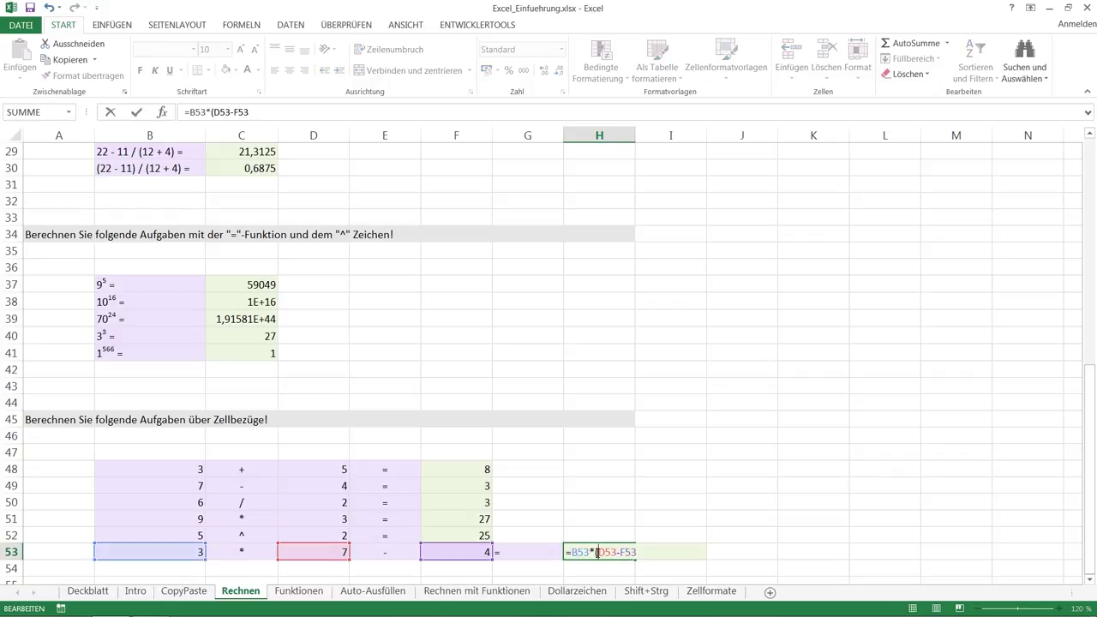
click(636, 552)
text())
key(Return)
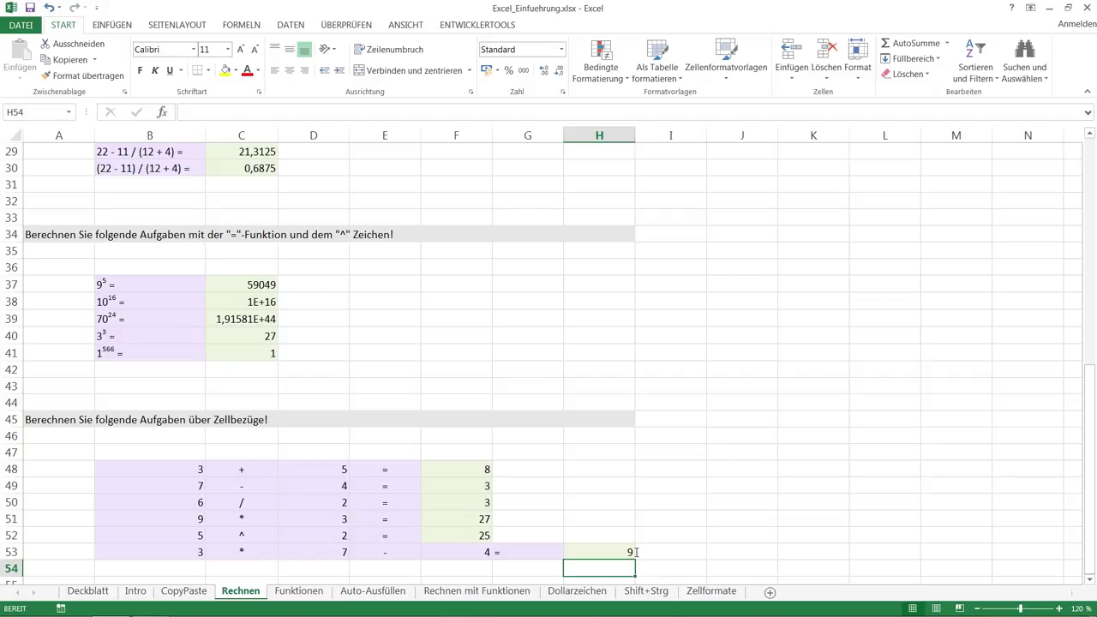
click(637, 552)
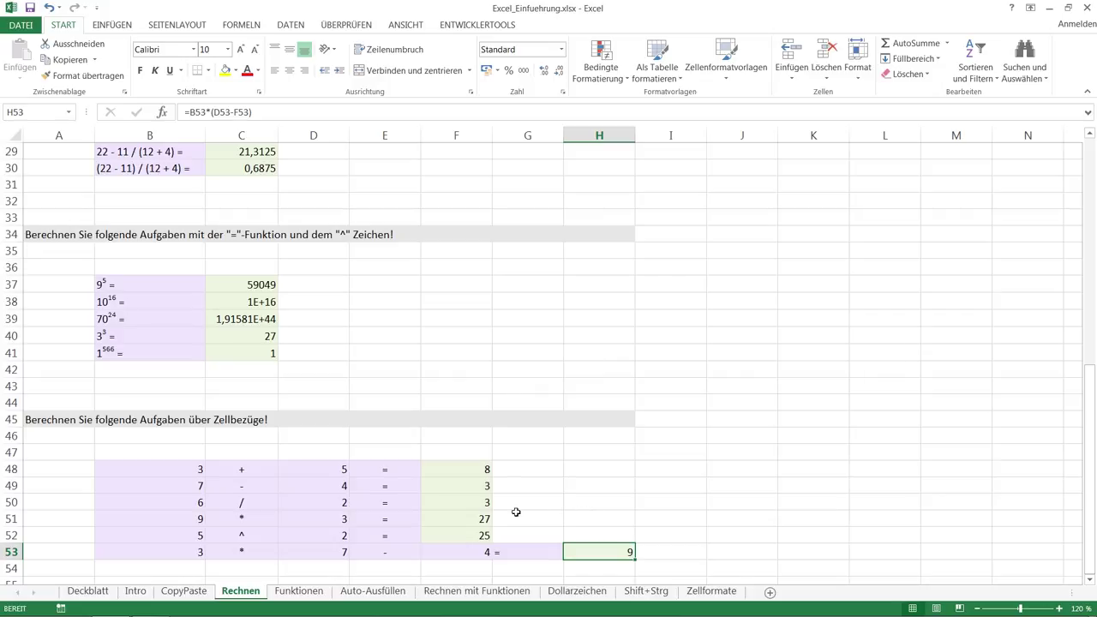
click(481, 486)
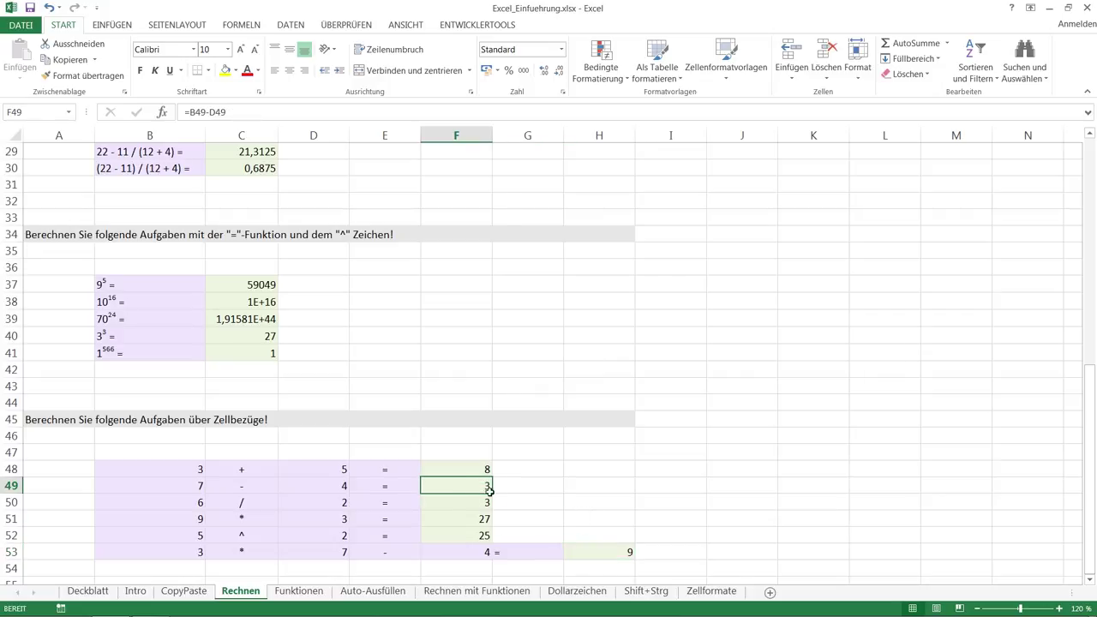
double_click(479, 485)
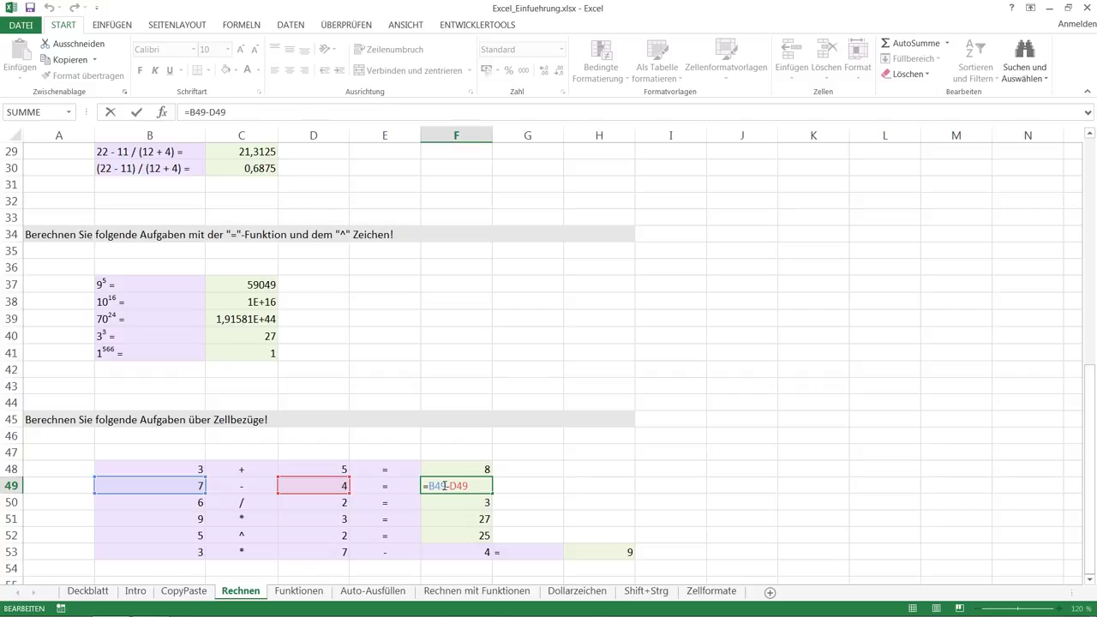
drag(446, 485, 428, 485)
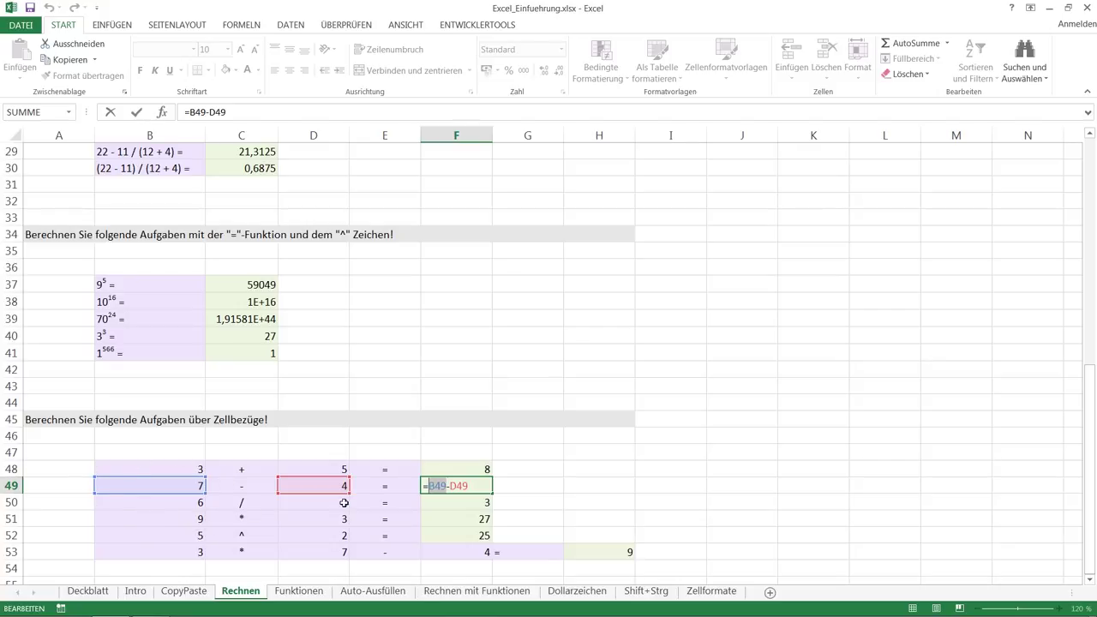
click(478, 488)
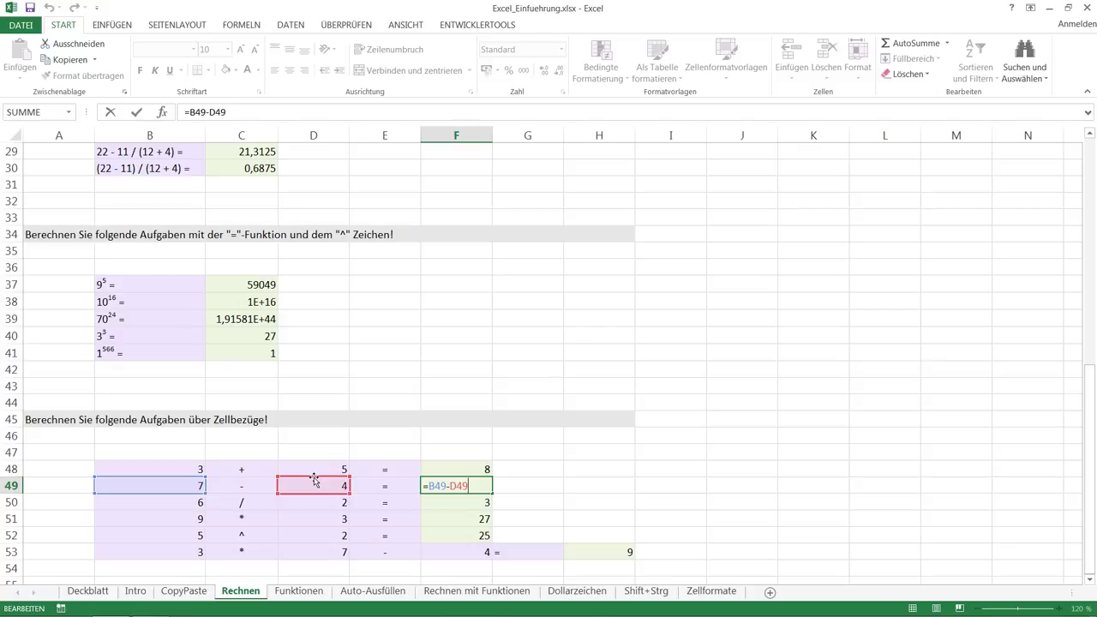
mouse_move(314, 480)
mouse_down()
mouse_move(316, 536)
mouse_move(324, 520)
mouse_up()
mouse_move(324, 521)
mouse_down()
mouse_move(327, 470)
mouse_move(331, 549)
mouse_move(522, 526)
mouse_move(342, 490)
mouse_move(335, 473)
mouse_move(325, 544)
mouse_move(336, 491)
mouse_up()
key(Return)
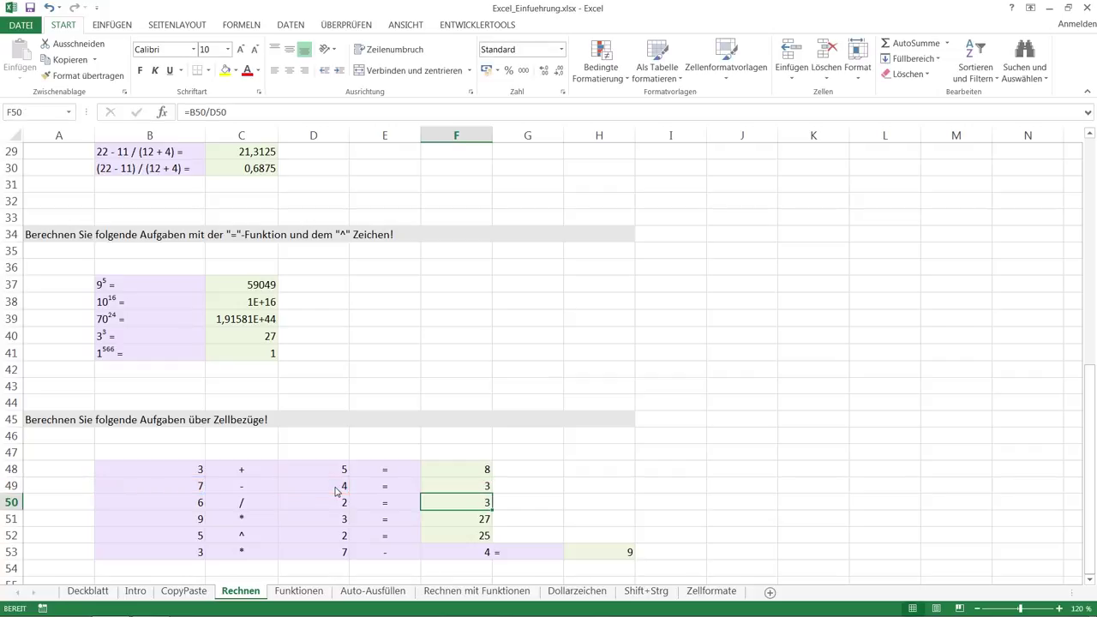